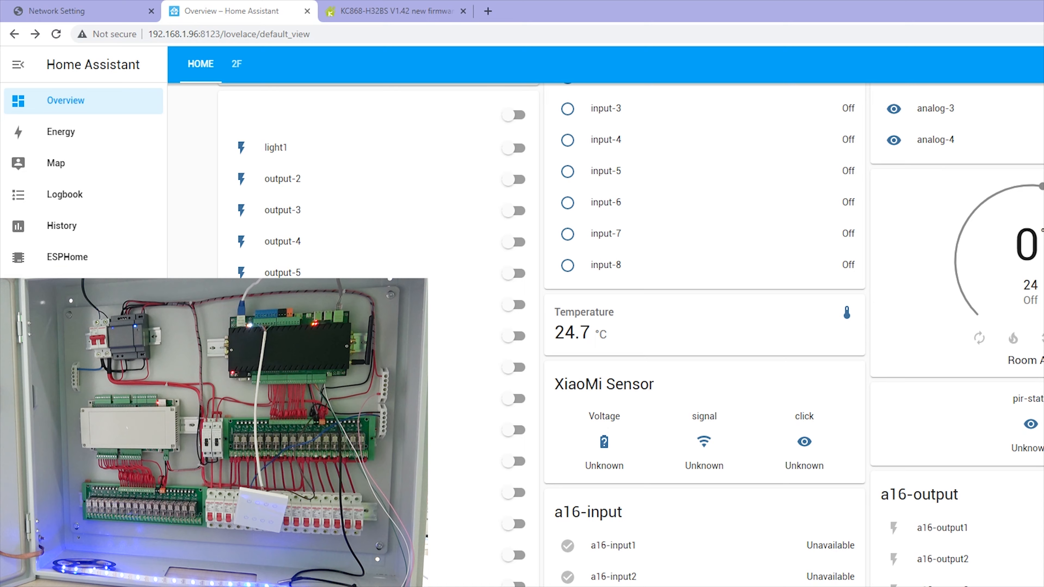
# - Open the ESPHome server device's server.yaml configuration from Home Assistant
pyautogui.hotkey('alt', 'Tab')
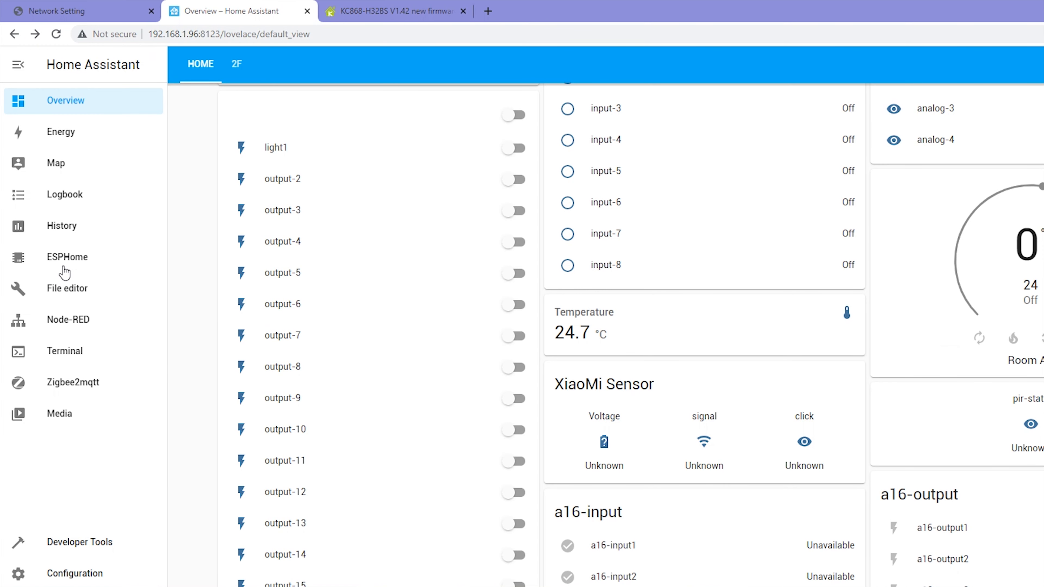
pyautogui.click(76, 260)
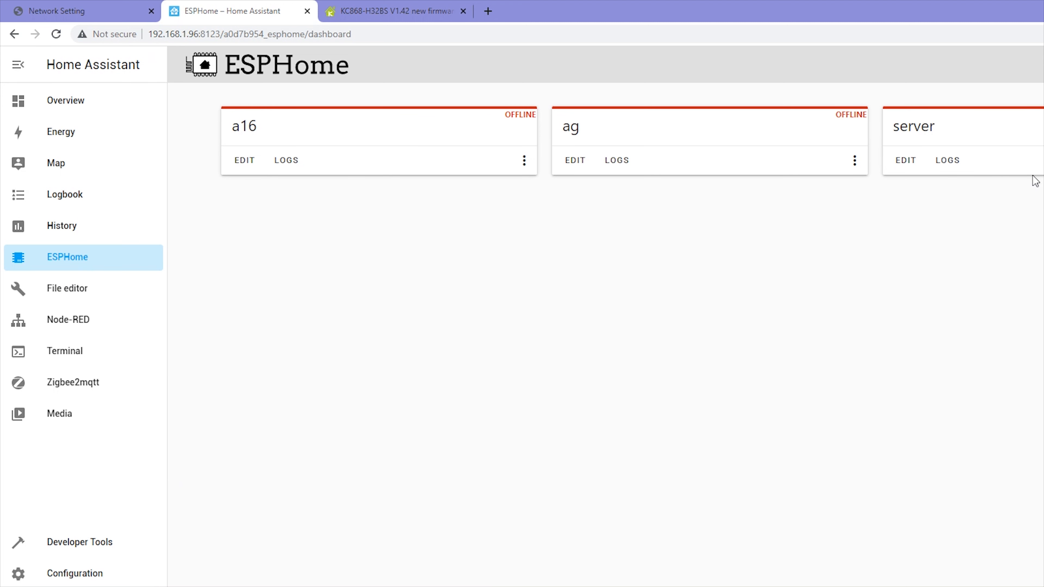
pyautogui.click(905, 165)
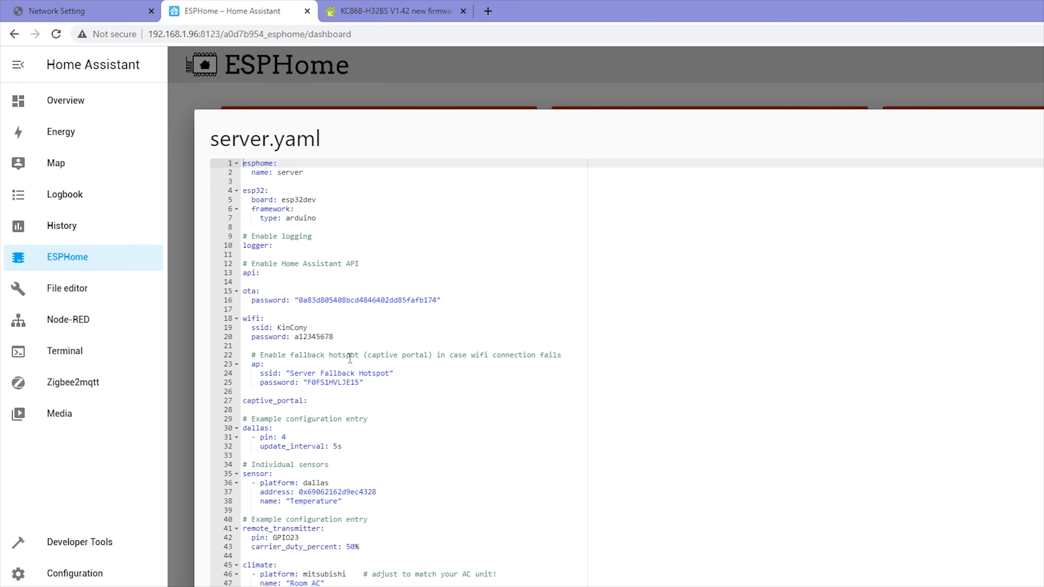
# - Review the light block in server.yaml, covering pin, LED count, RGB order and addressable effects, and close the editor
pyautogui.scroll(-3, 350, 357)
pyautogui.moveTo(379, 583); pyautogui.dragTo(226, 460)
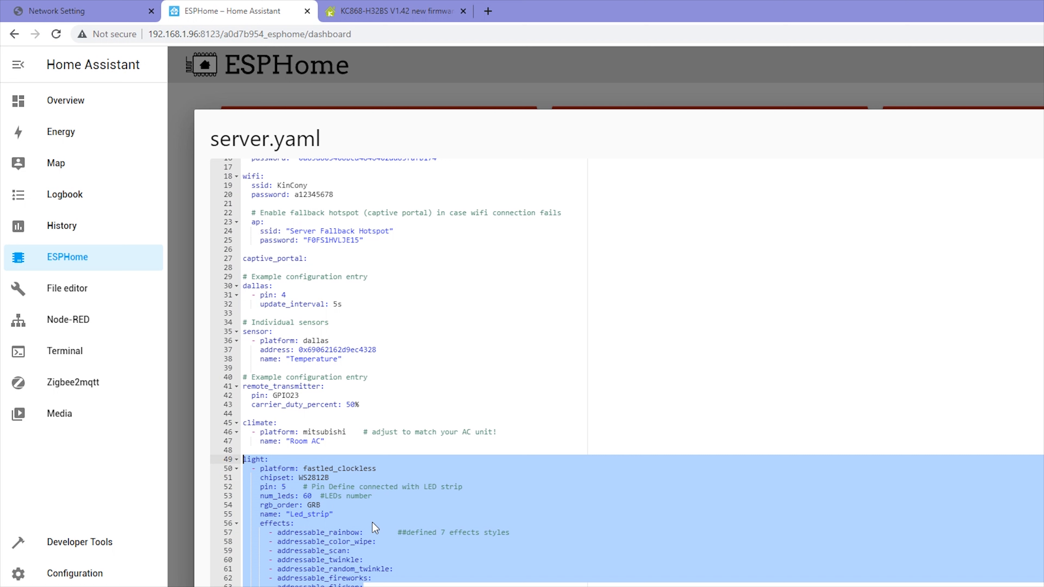
pyautogui.click(355, 533)
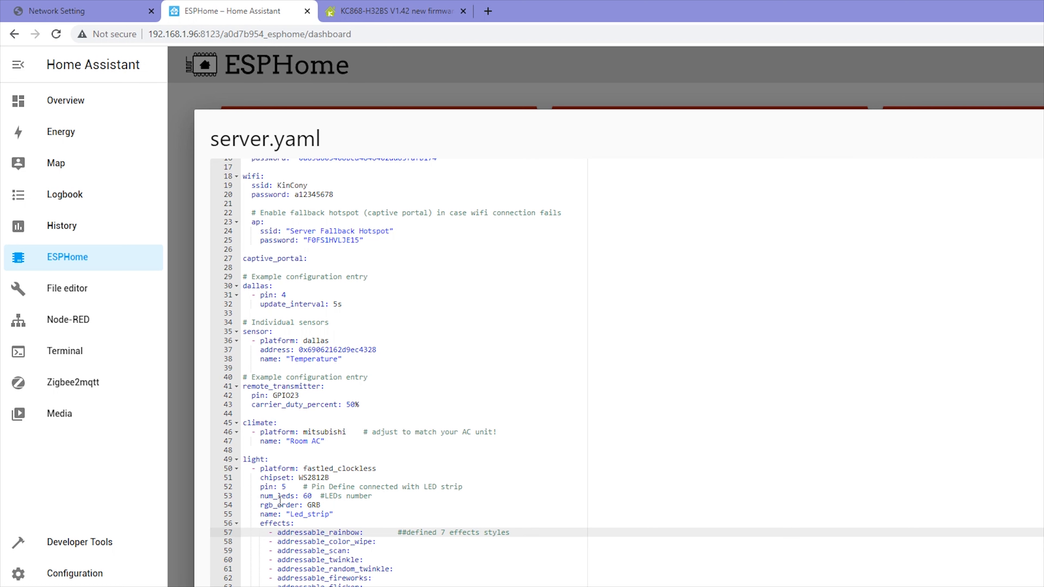
pyautogui.moveTo(291, 488); pyautogui.dragTo(260, 486)
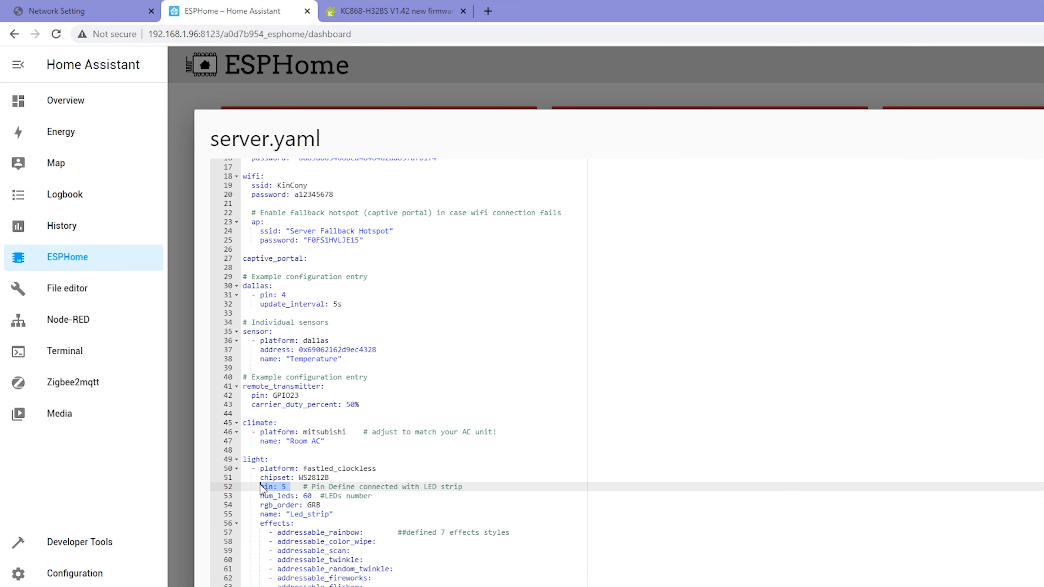
pyautogui.click(292, 488)
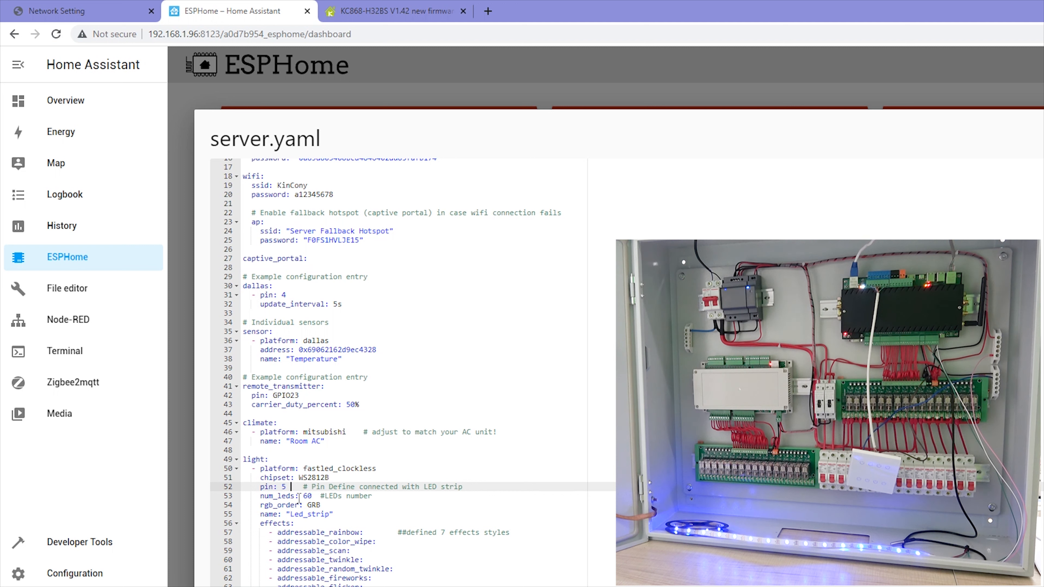
pyautogui.click(305, 498)
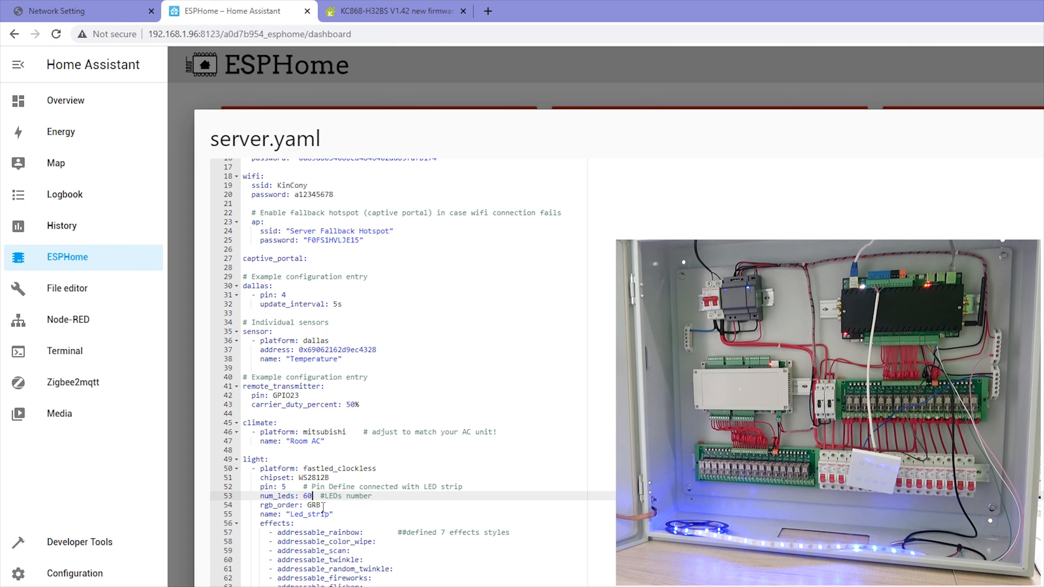
pyautogui.moveTo(328, 505); pyautogui.dragTo(260, 506)
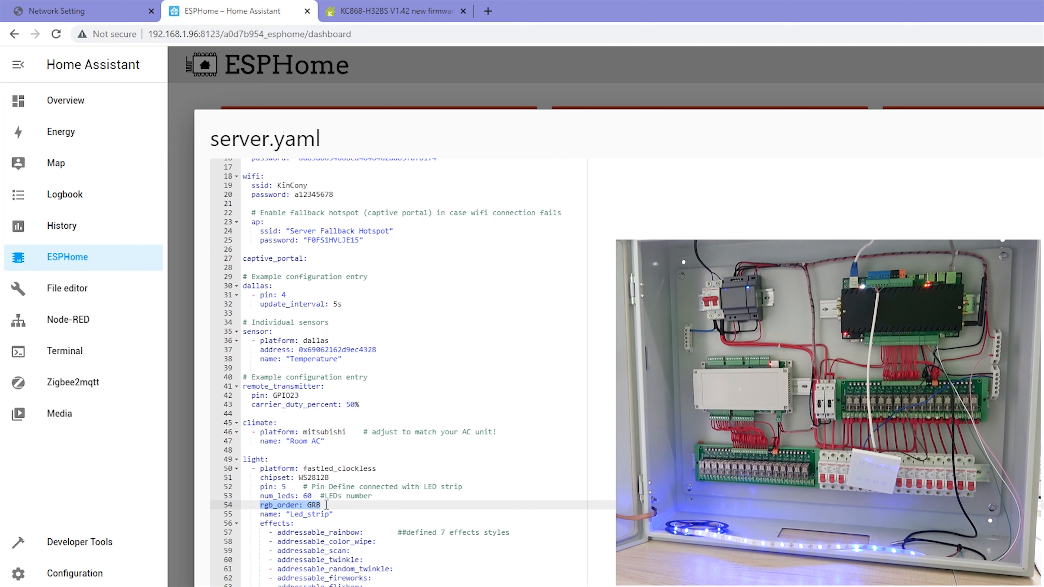
pyautogui.click(329, 506)
pyautogui.moveTo(327, 513); pyautogui.dragTo(368, 585)
pyautogui.click(265, 532)
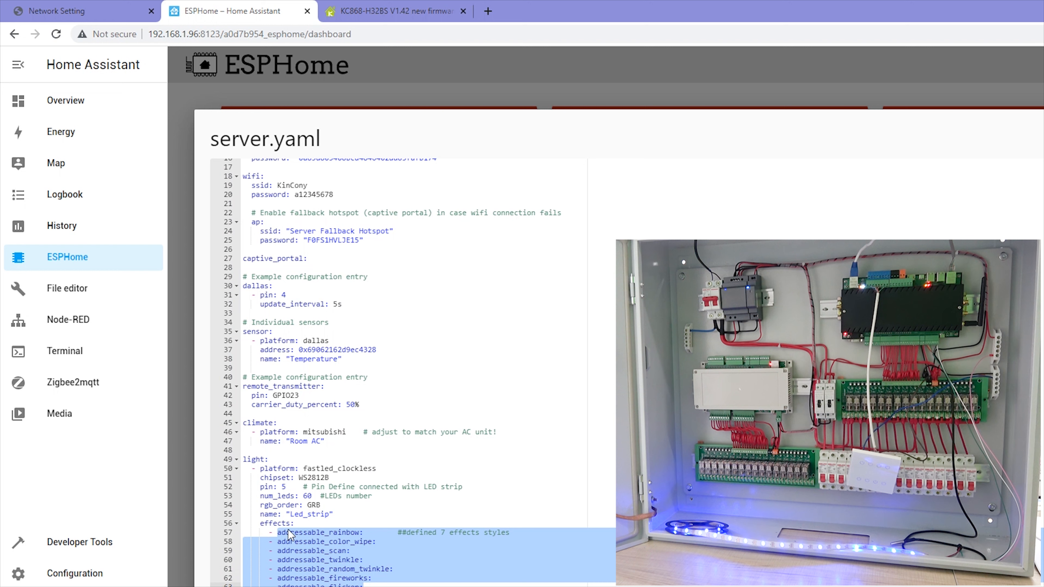
pyautogui.click(292, 523)
pyautogui.moveTo(246, 585); pyautogui.dragTo(229, 462)
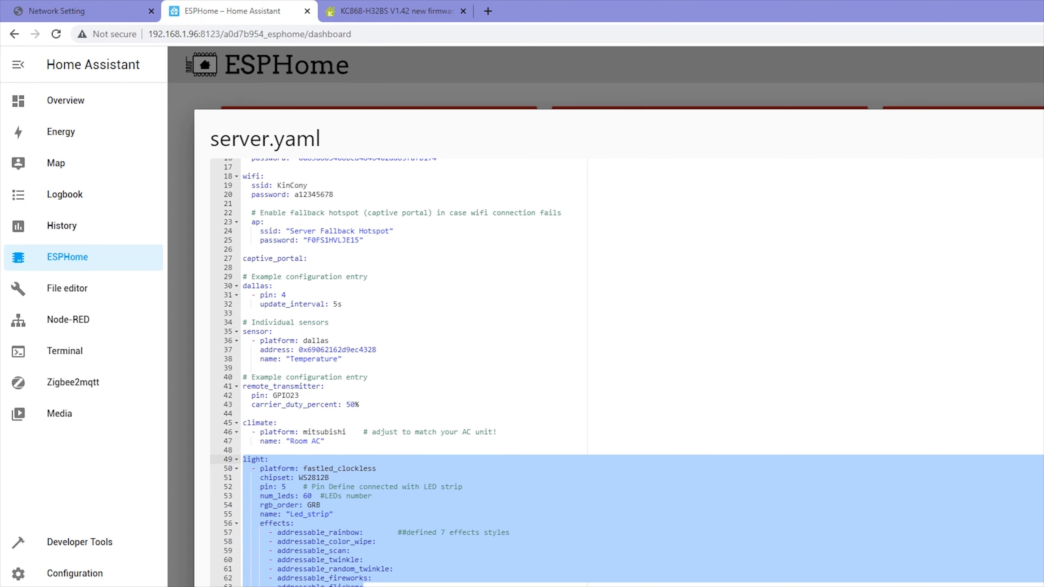
pyautogui.press('Escape')
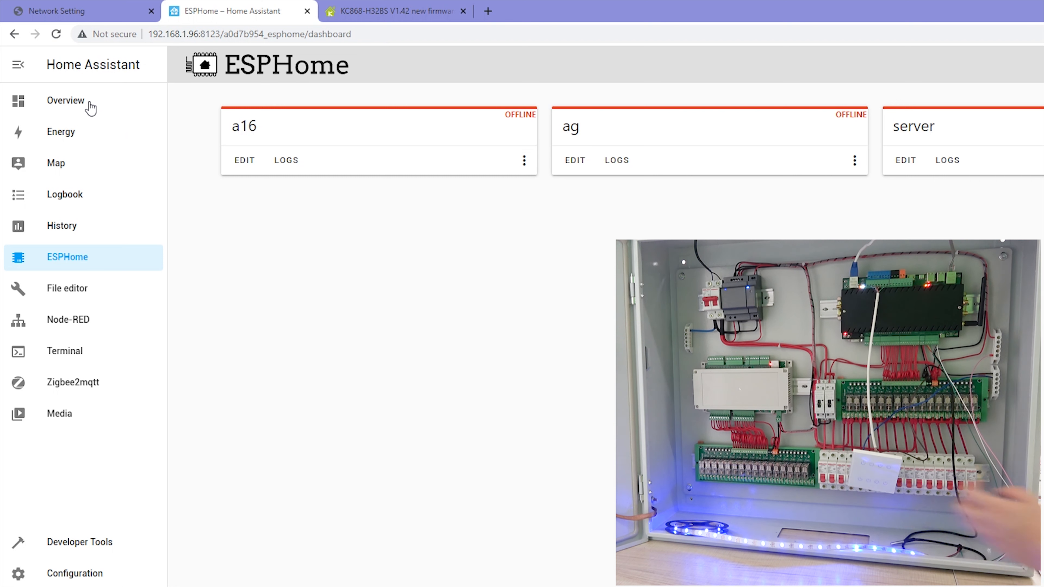
# - Set SW trigger output to Enable under Key Setting on the controller's Network Setting page and apply the settings
pyautogui.click(95, 5)
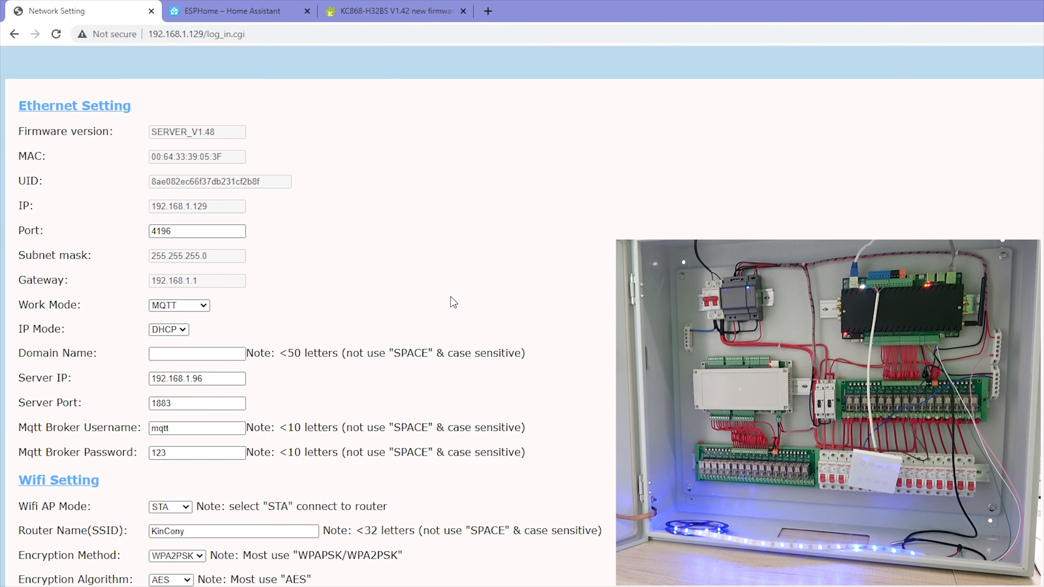
pyautogui.scroll(-3, 222, 159)
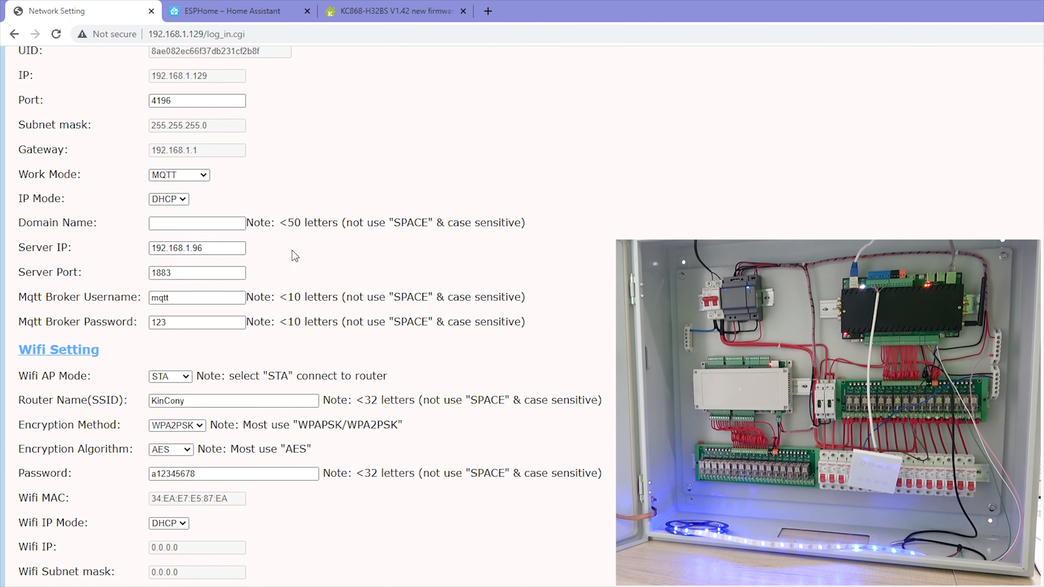
pyautogui.scroll(3, 293, 257)
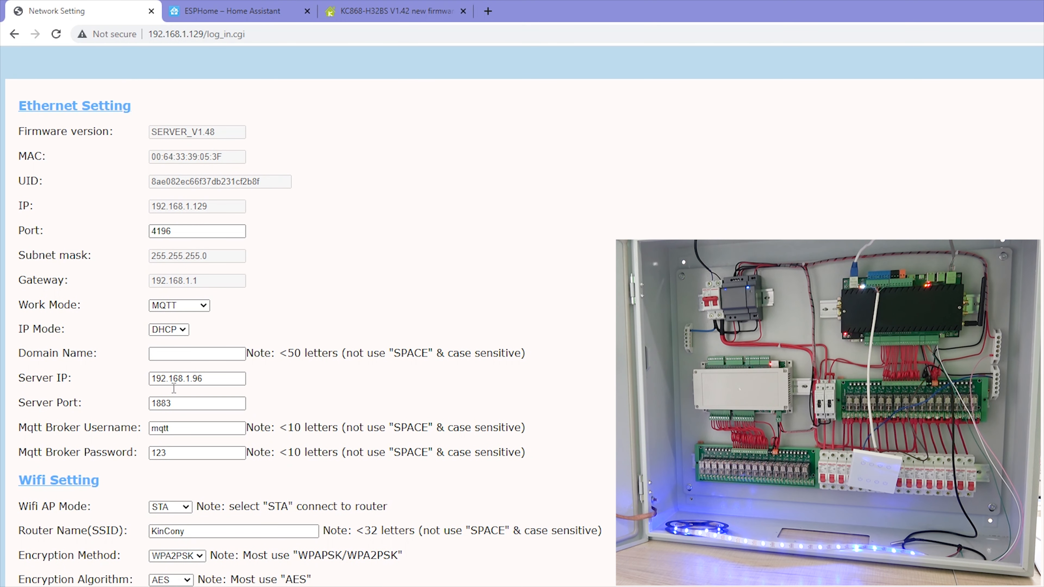
pyautogui.scroll(-6, 116, 440)
pyautogui.scroll(4, 107, 407)
pyautogui.scroll(-12, 107, 407)
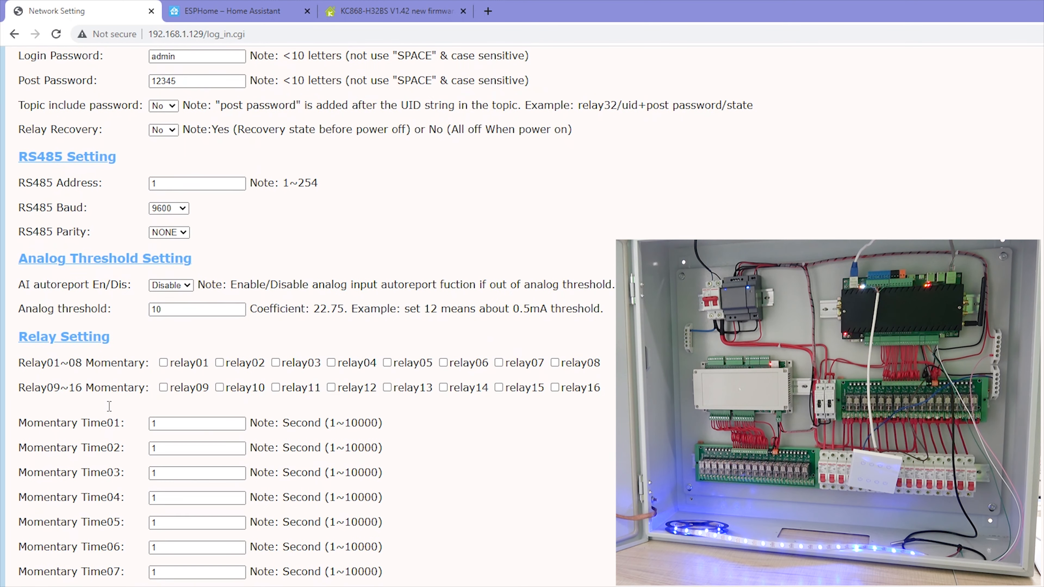
pyautogui.scroll(-10, 107, 406)
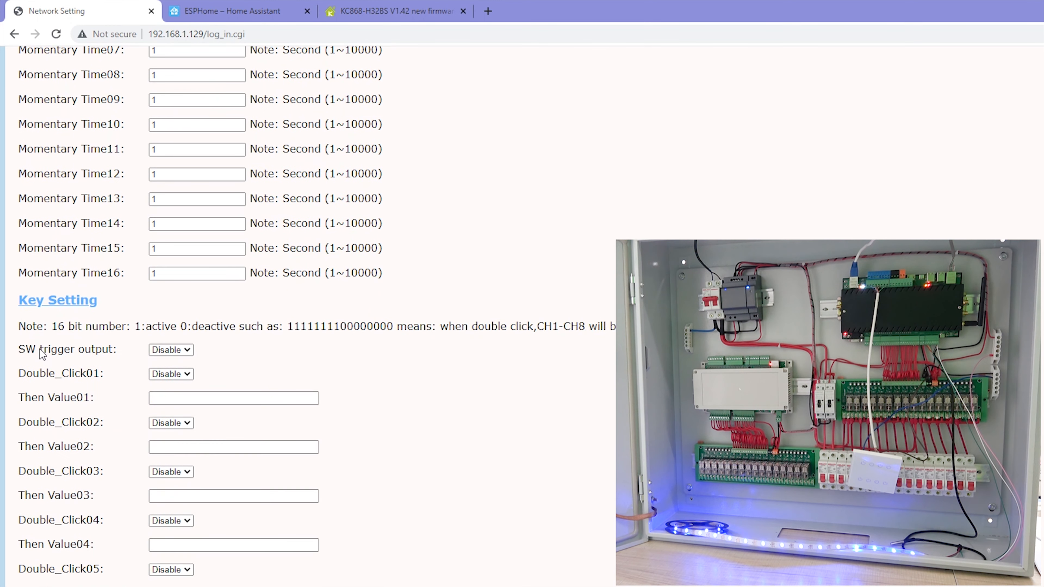
pyautogui.moveTo(18, 350); pyautogui.dragTo(128, 356)
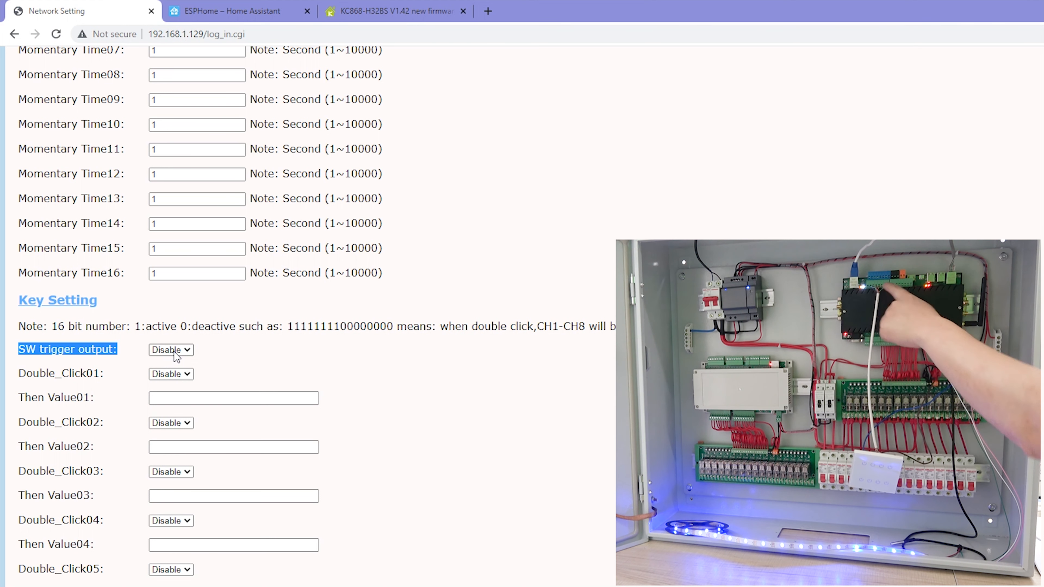
pyautogui.click(189, 352)
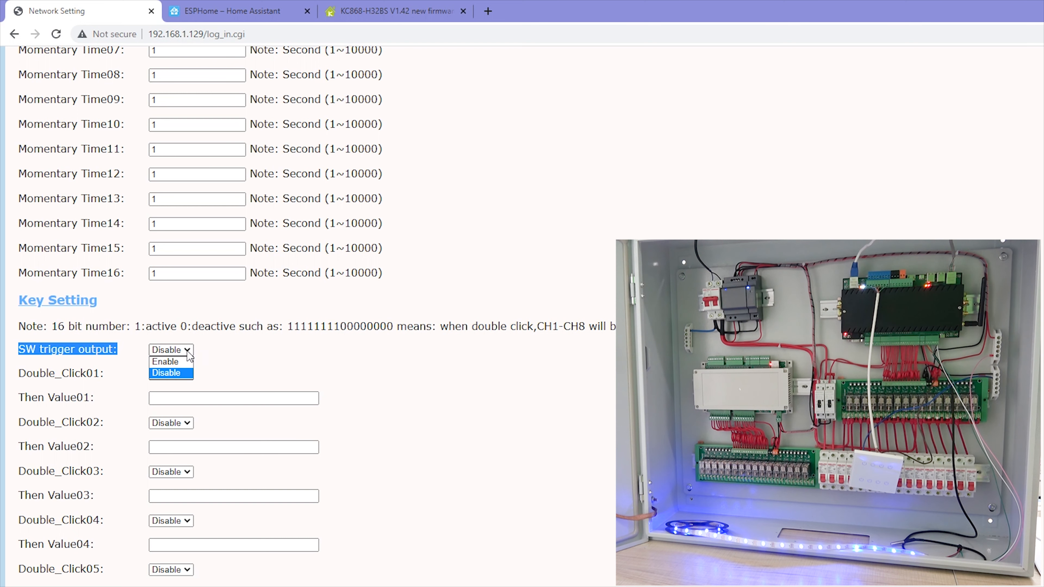
pyautogui.click(167, 361)
pyautogui.click(397, 408)
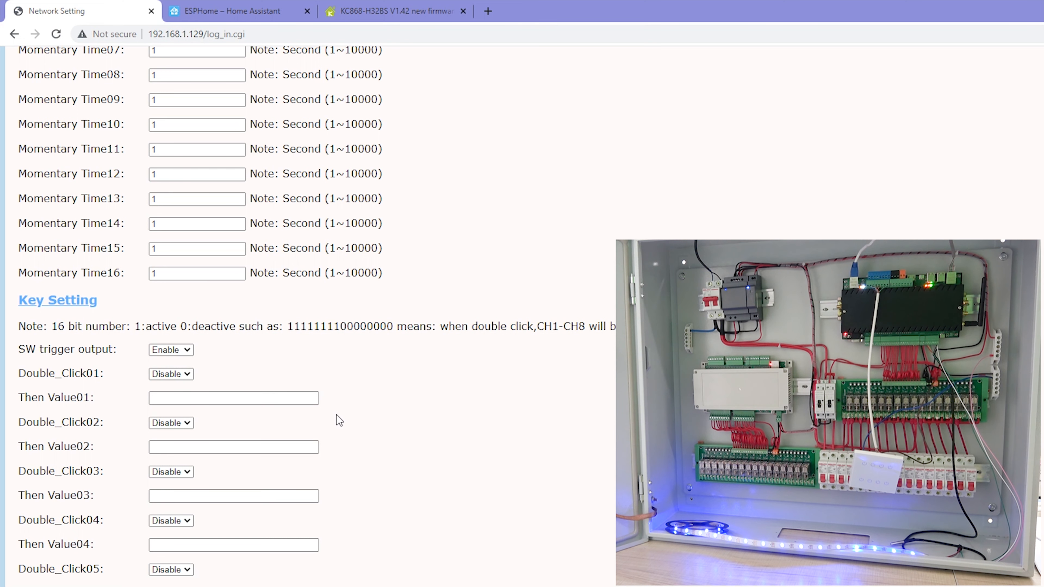
pyautogui.scroll(-5, 337, 380)
pyautogui.scroll(-7, 337, 380)
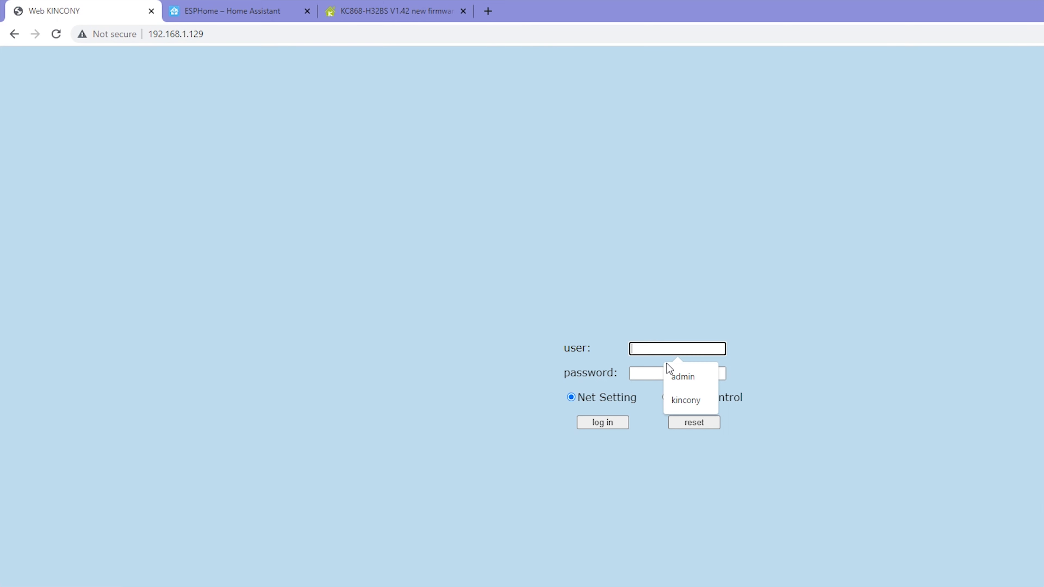
# - Log in to the controller's Net Setting page as admin, filling in the account password
pyautogui.click(675, 374)
pyautogui.click(675, 374)
pyautogui.click(676, 398)
pyautogui.click(610, 425)
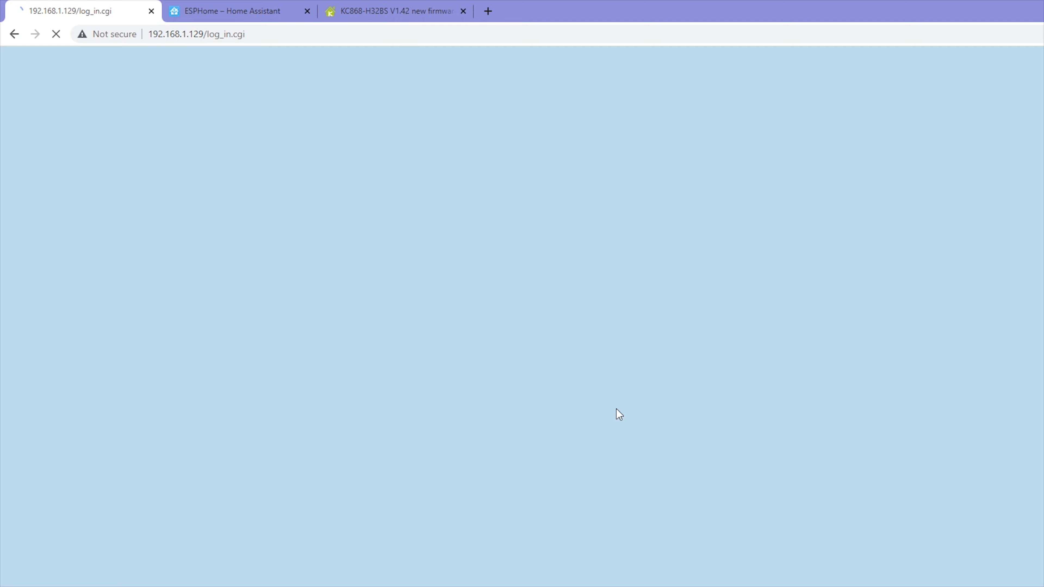
# - Set SW trigger output back to Disable in the controller's Key Setting section
pyautogui.scroll(-5, 412, 415)
pyautogui.scroll(-15, 411, 415)
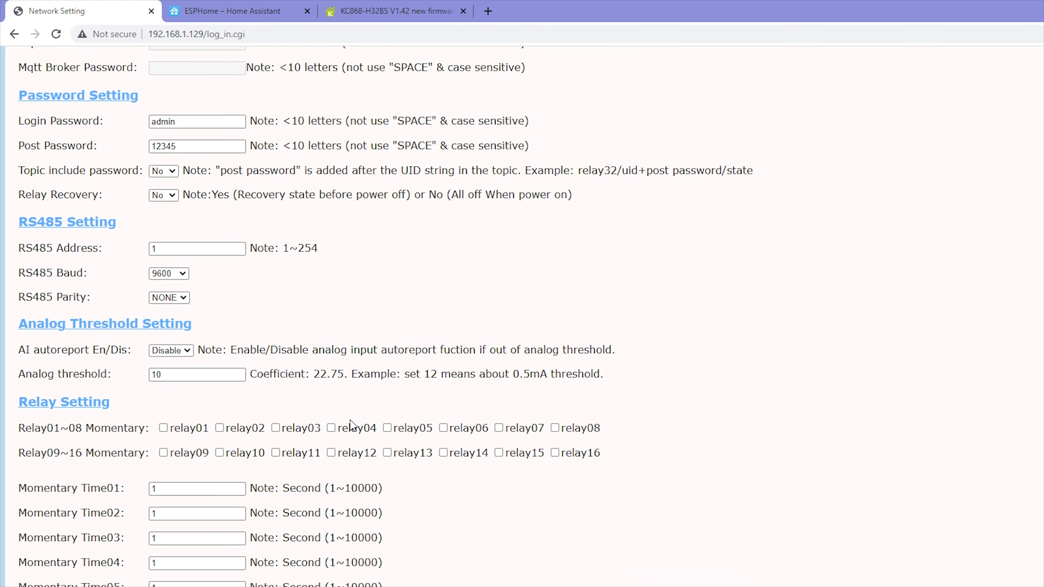
pyautogui.moveTo(22, 480); pyautogui.dragTo(110, 483)
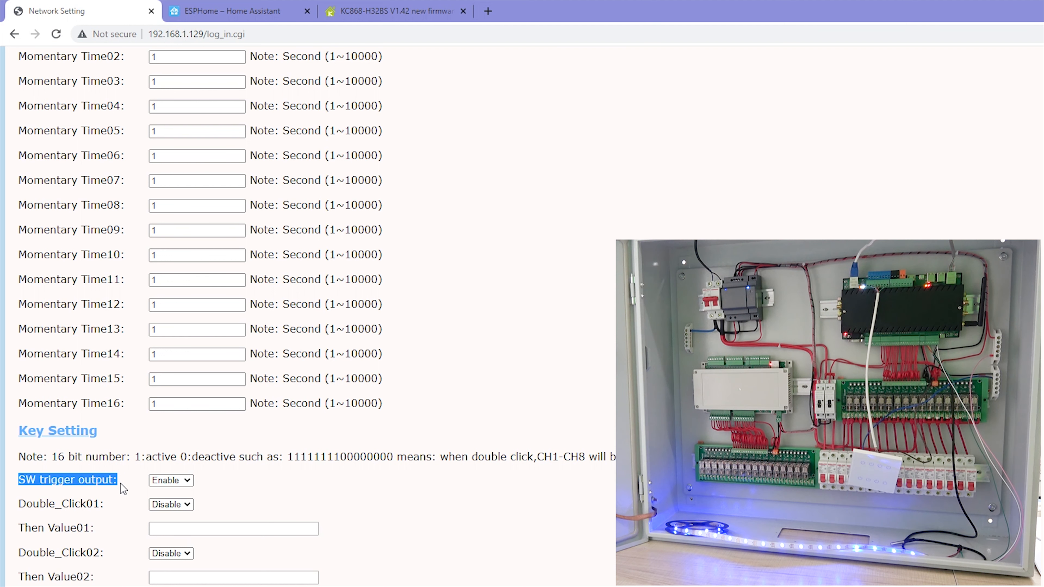
pyautogui.click(121, 484)
pyautogui.click(170, 480)
pyautogui.click(171, 481)
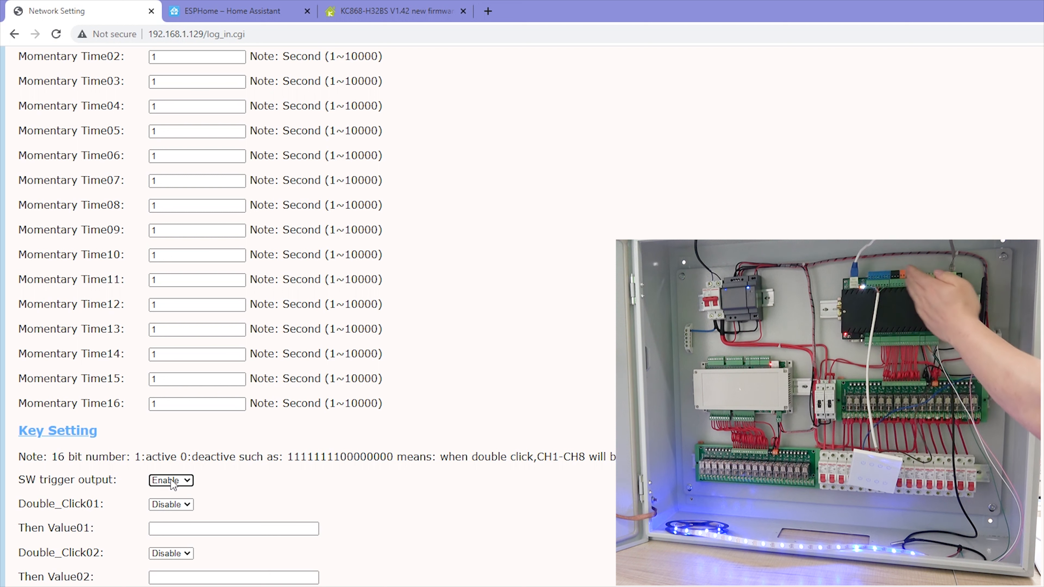
pyautogui.click(171, 481)
pyautogui.click(171, 503)
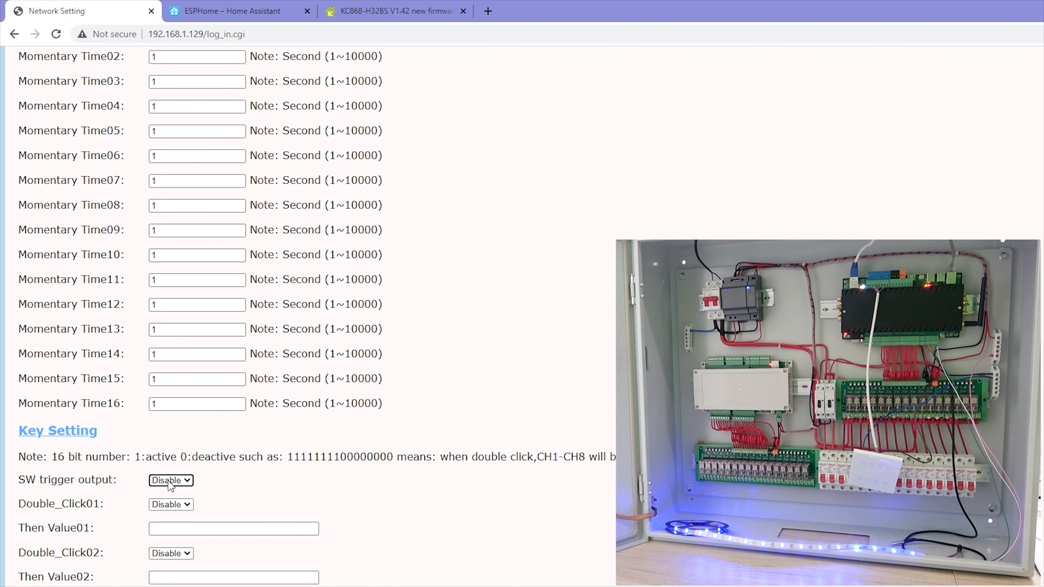
# - Review the Ethernet Setting section's work mode, server IP, server port, and MQTT broker username and password fields
pyautogui.scroll(20, 432, 478)
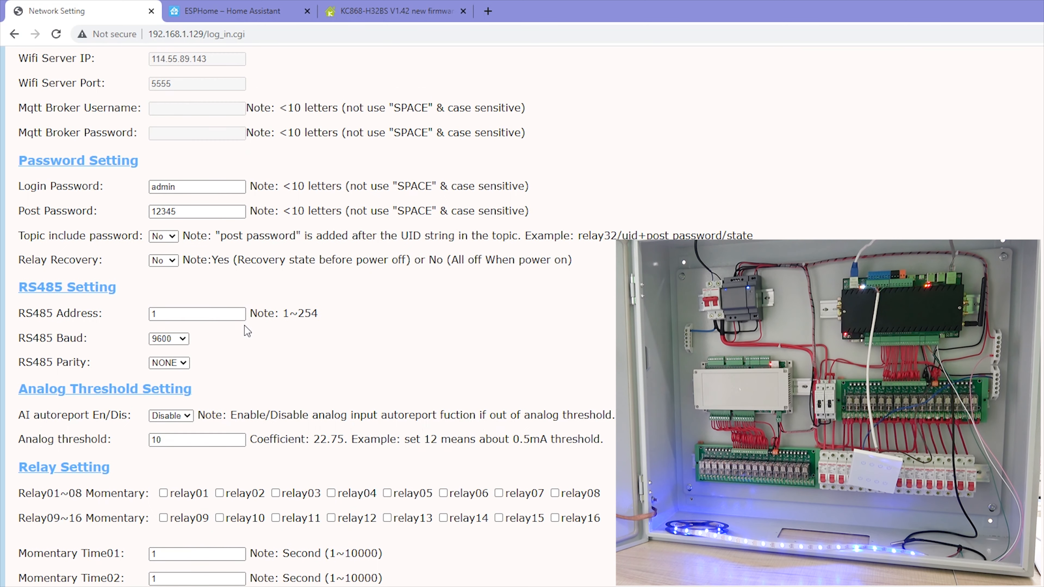
pyautogui.scroll(10, 232, 317)
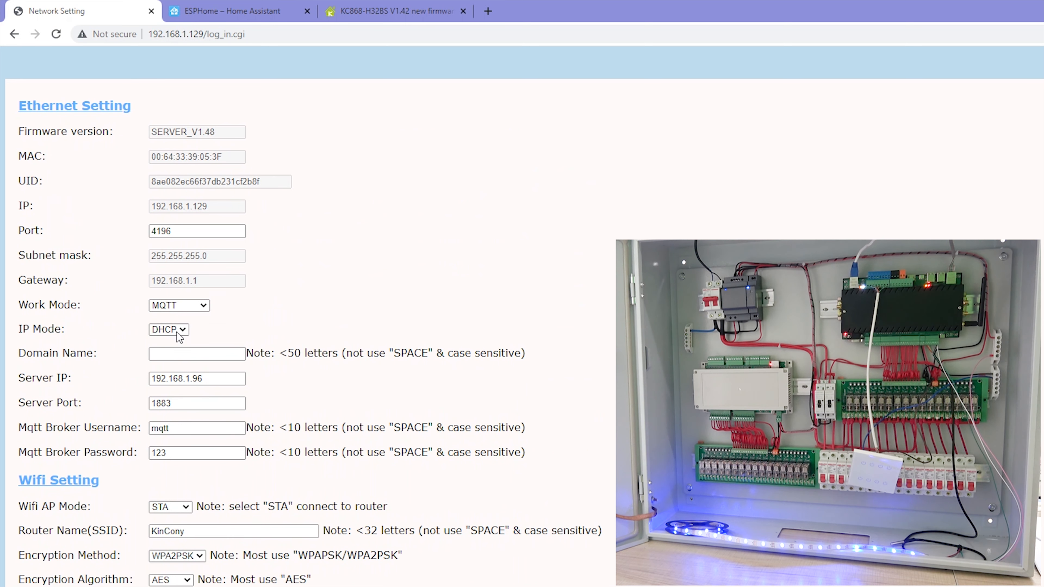
pyautogui.moveTo(16, 305); pyautogui.dragTo(95, 306)
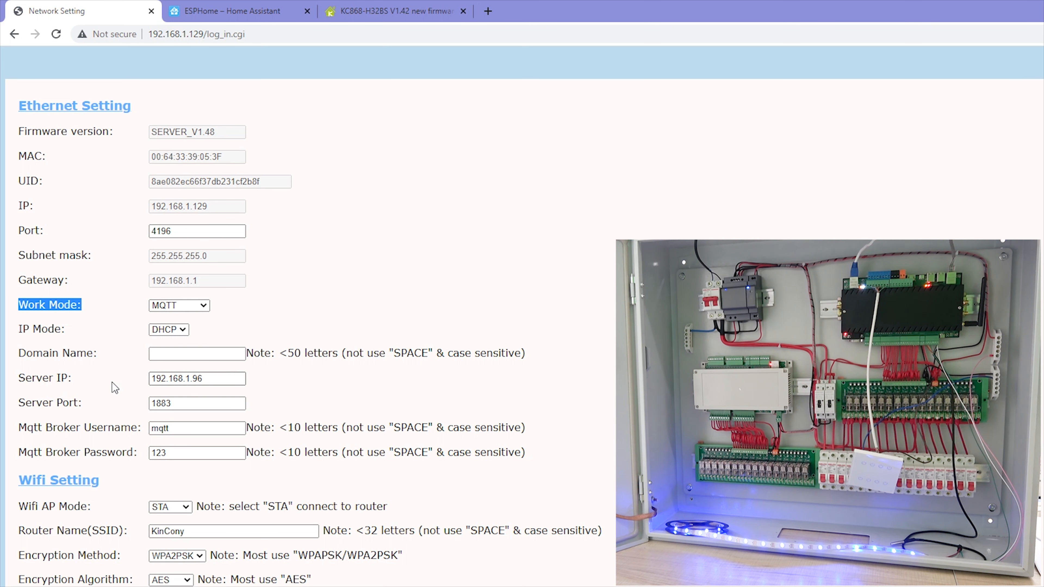
pyautogui.moveTo(230, 376); pyautogui.dragTo(103, 379)
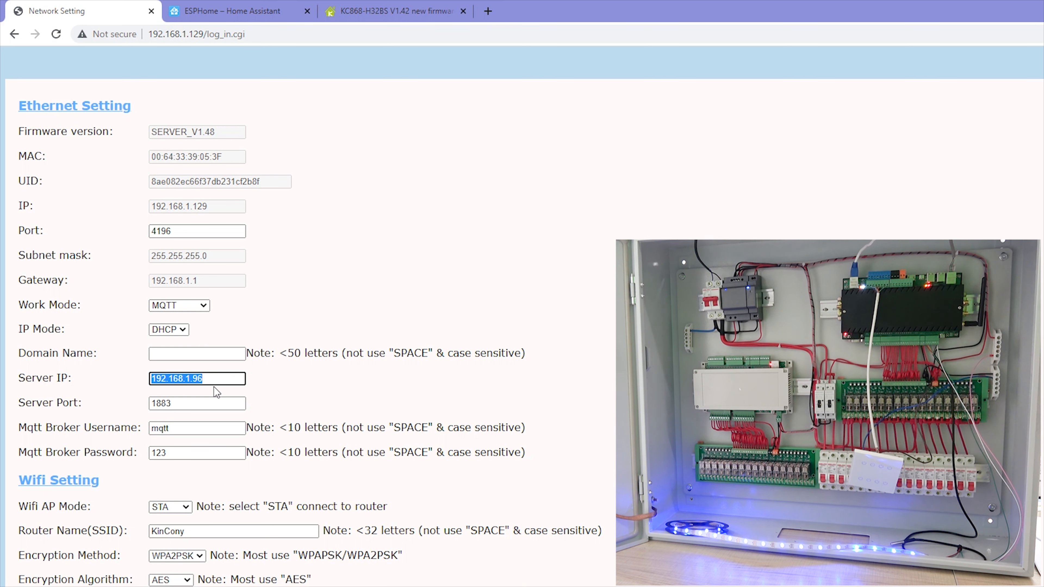
pyautogui.click(213, 375)
pyautogui.moveTo(210, 376); pyautogui.dragTo(108, 376)
pyautogui.doubleClick(194, 400)
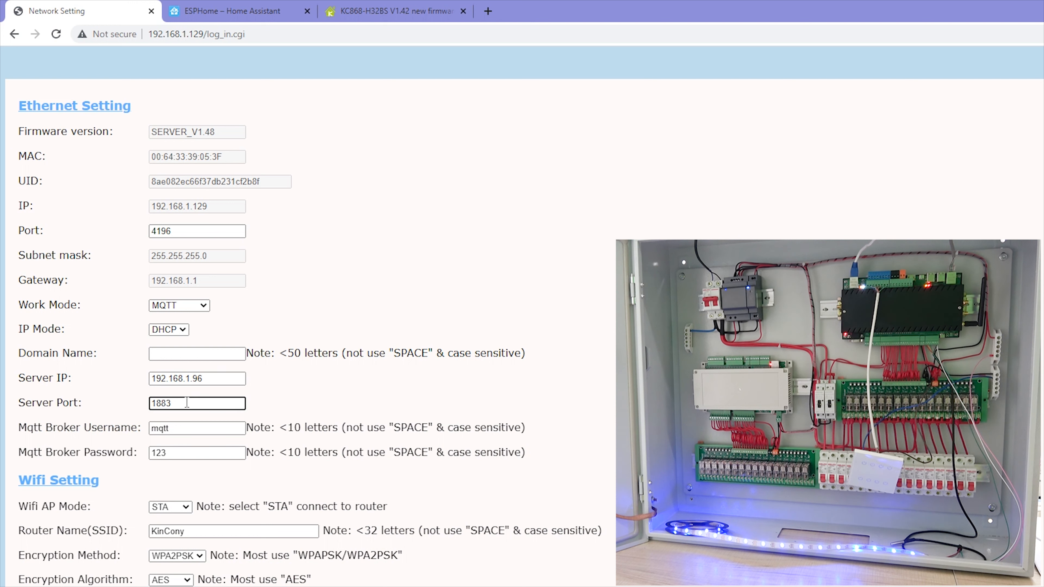
pyautogui.click(181, 429)
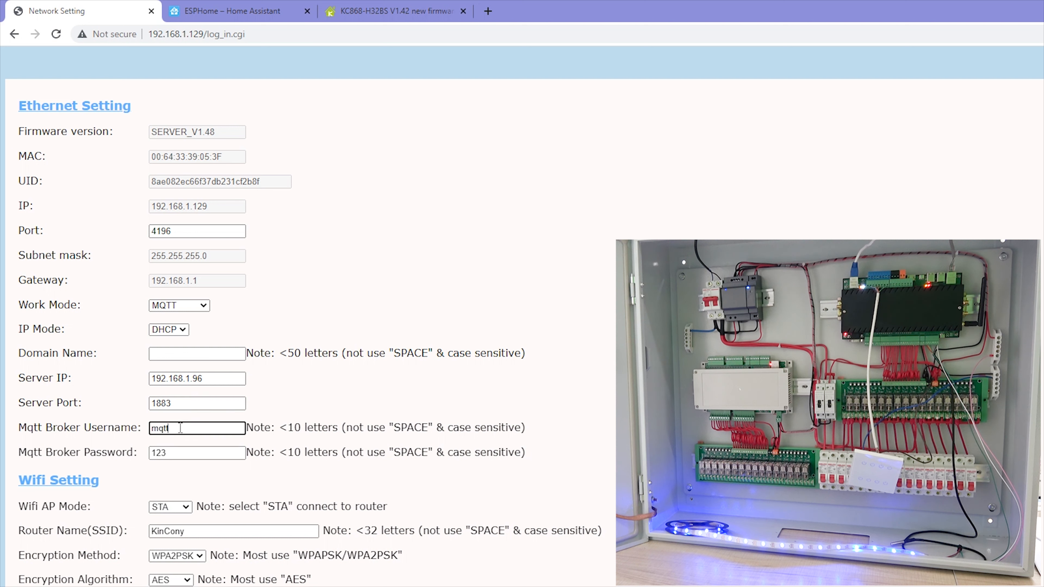
pyautogui.click(178, 452)
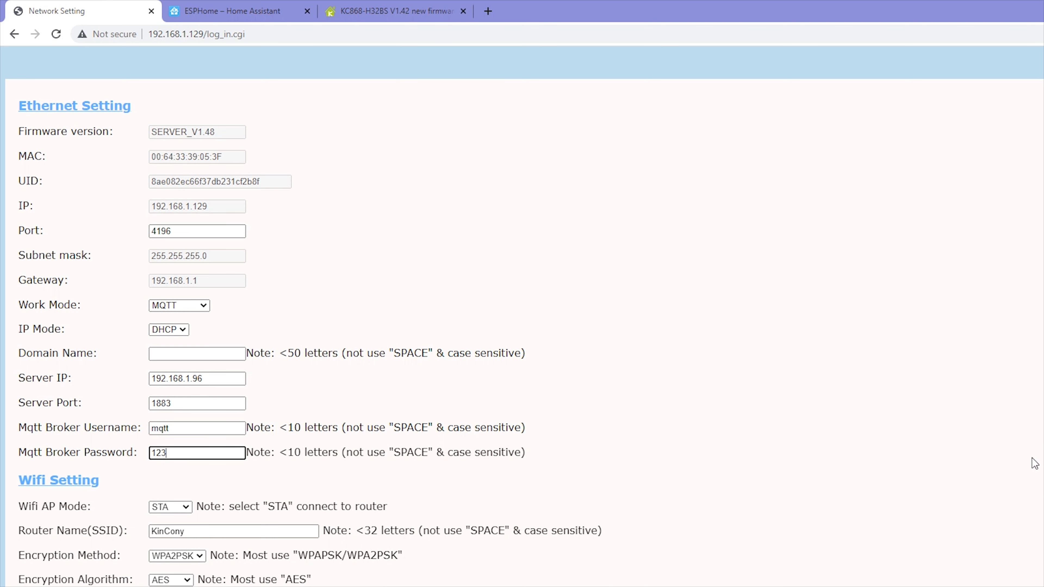
# - Log back in to the controller's Net Setting page as admin, filling in the account password
pyautogui.scroll(-20, 524, 316)
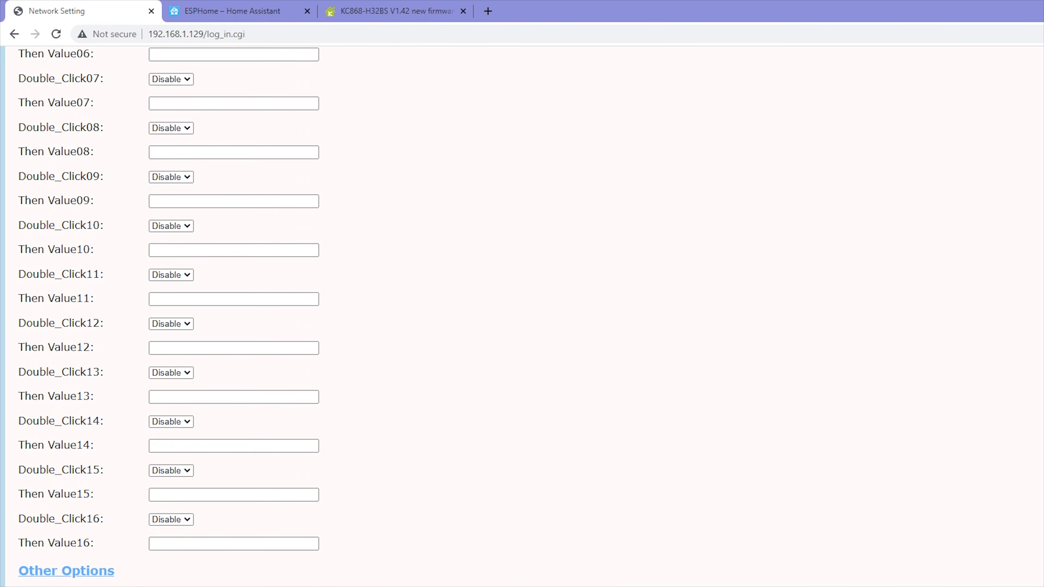
pyautogui.click(669, 348)
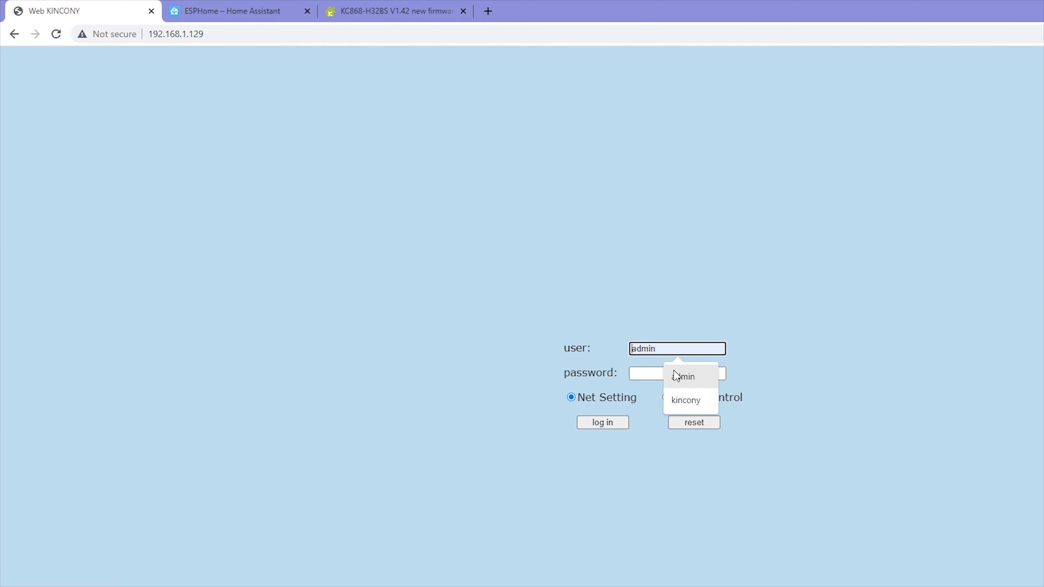
pyautogui.click(674, 372)
pyautogui.click(653, 373)
pyautogui.click(670, 401)
pyautogui.click(623, 425)
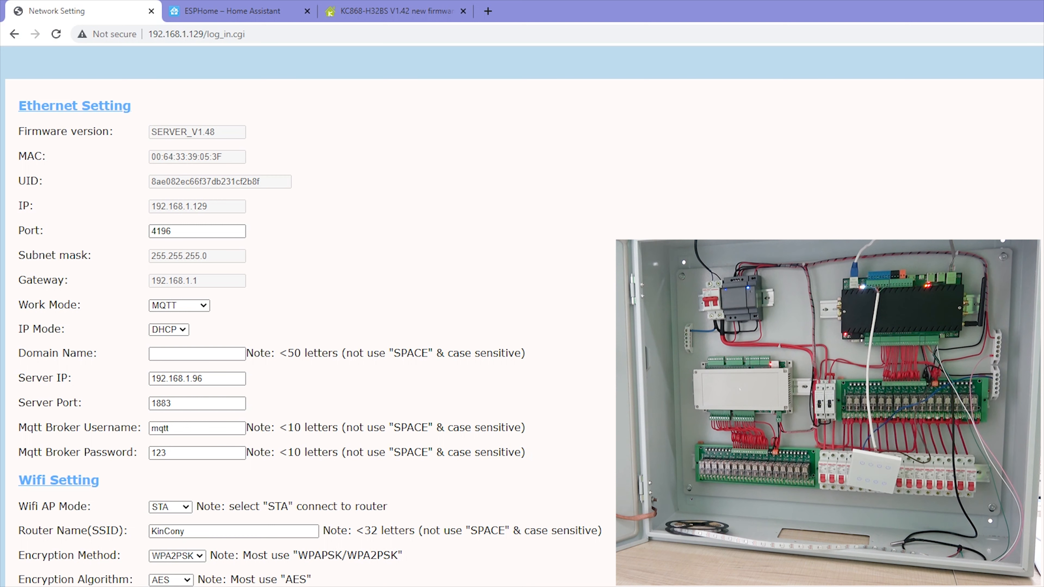
# - Check Home Assistant's installed add-ons for the Mosquitto broker
pyautogui.click(232, 8)
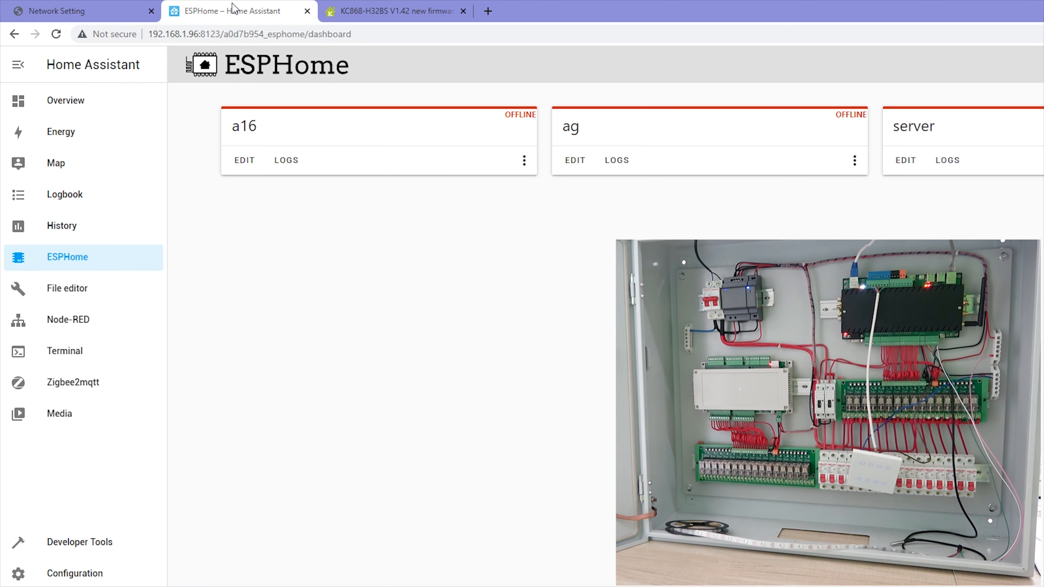
pyautogui.click(88, 108)
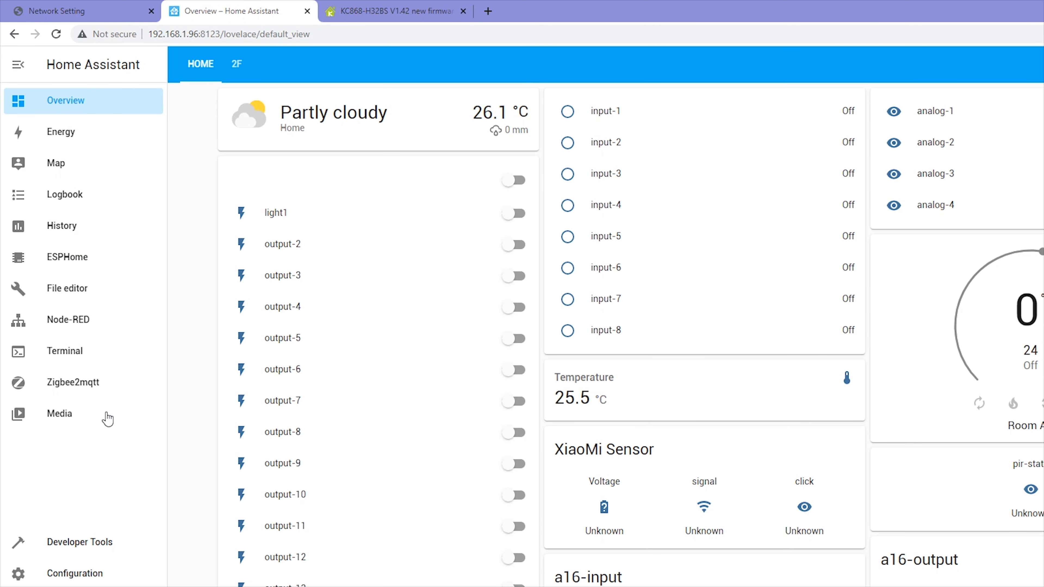
pyautogui.click(88, 574)
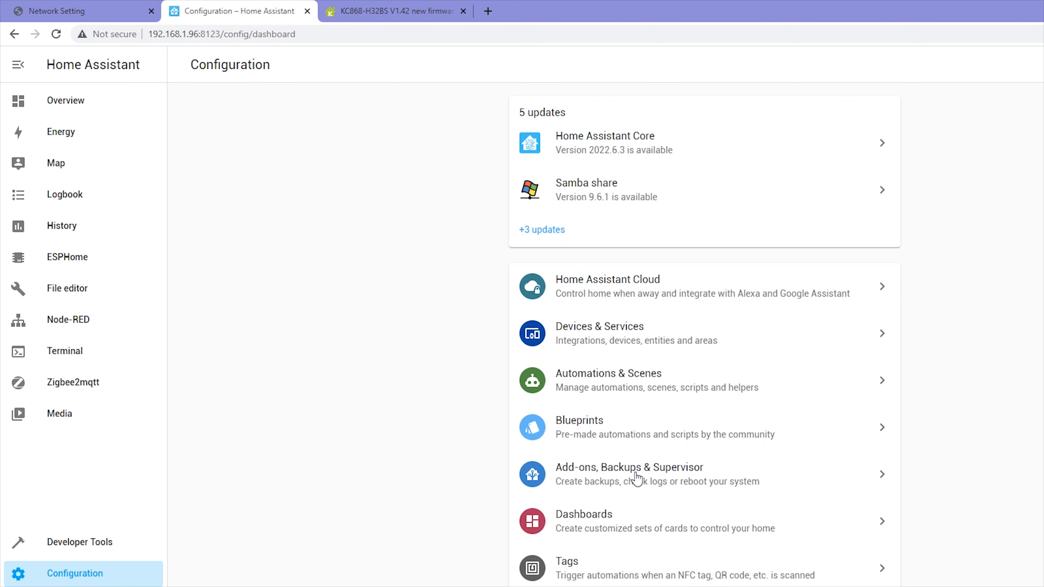
pyautogui.click(653, 477)
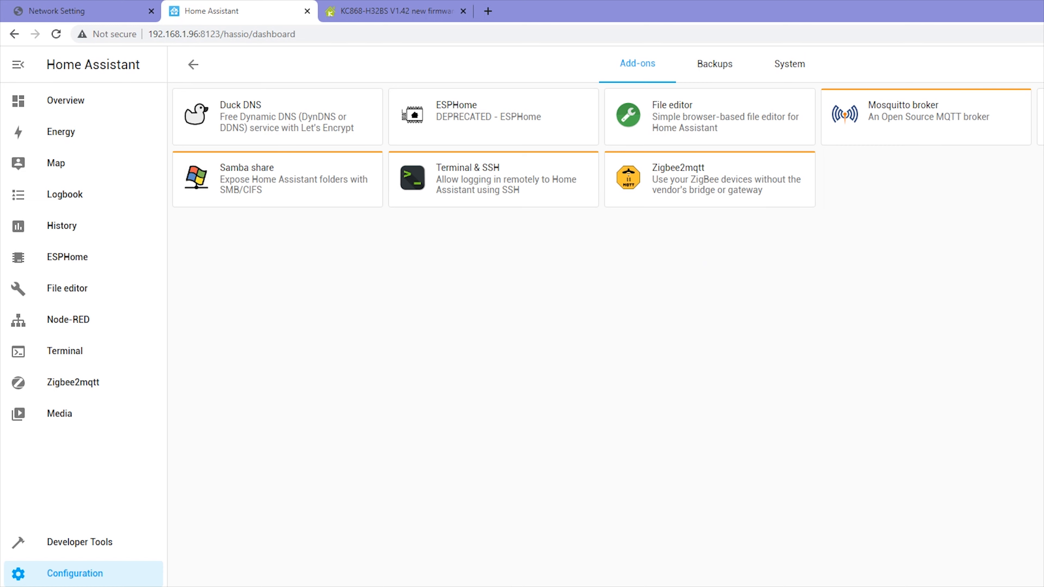
pyautogui.hotkey('alt', 'Tab')
pyautogui.moveTo(209, 27); pyautogui.dragTo(226, 121)
pyautogui.hotkey('alt', 'Tab')
# - Open the MQTT settings of the Mosquitto broker integration in Home Assistant
pyautogui.click(95, 572)
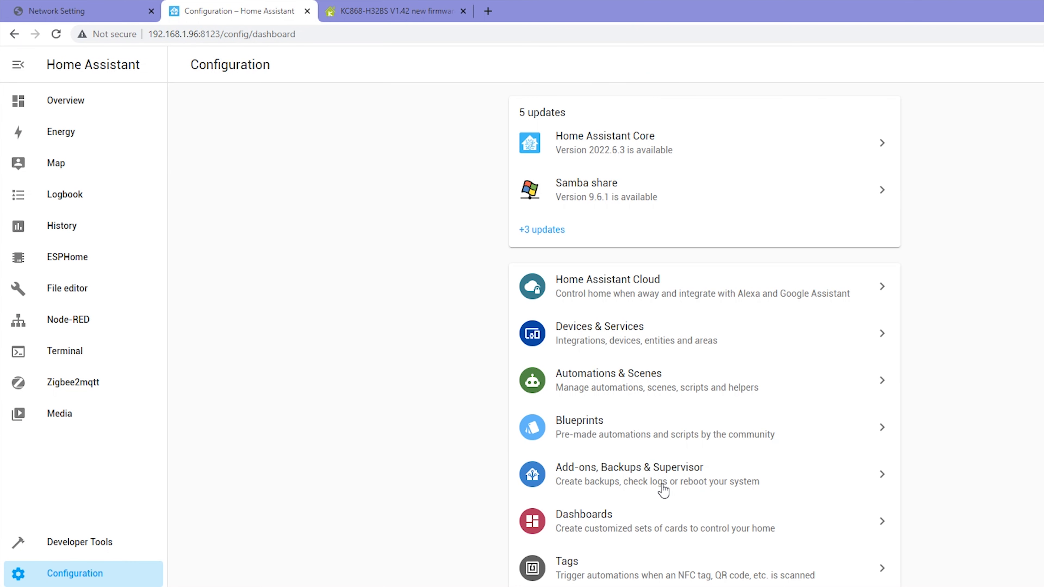
pyautogui.click(652, 342)
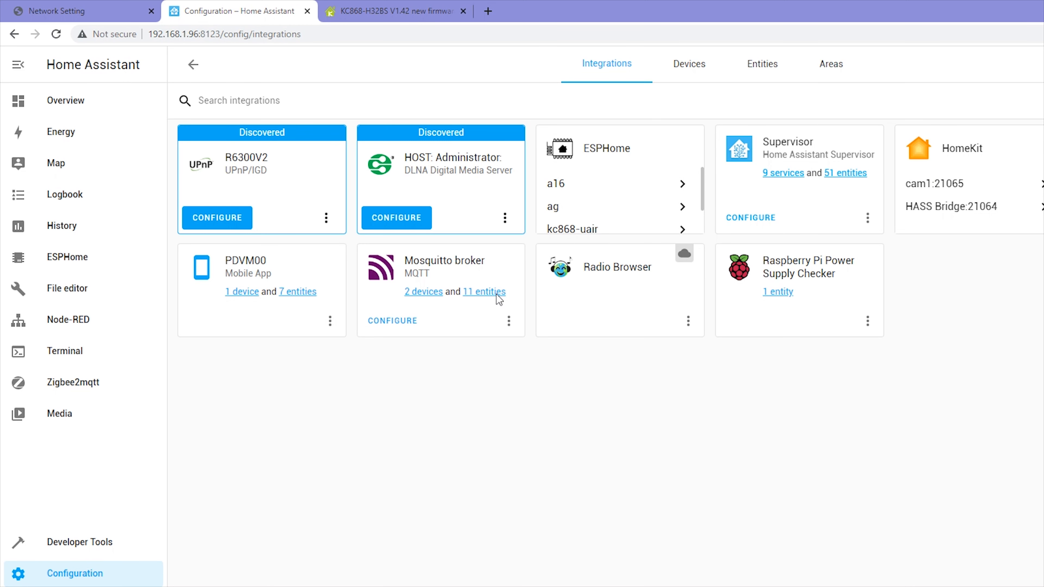
pyautogui.click(397, 321)
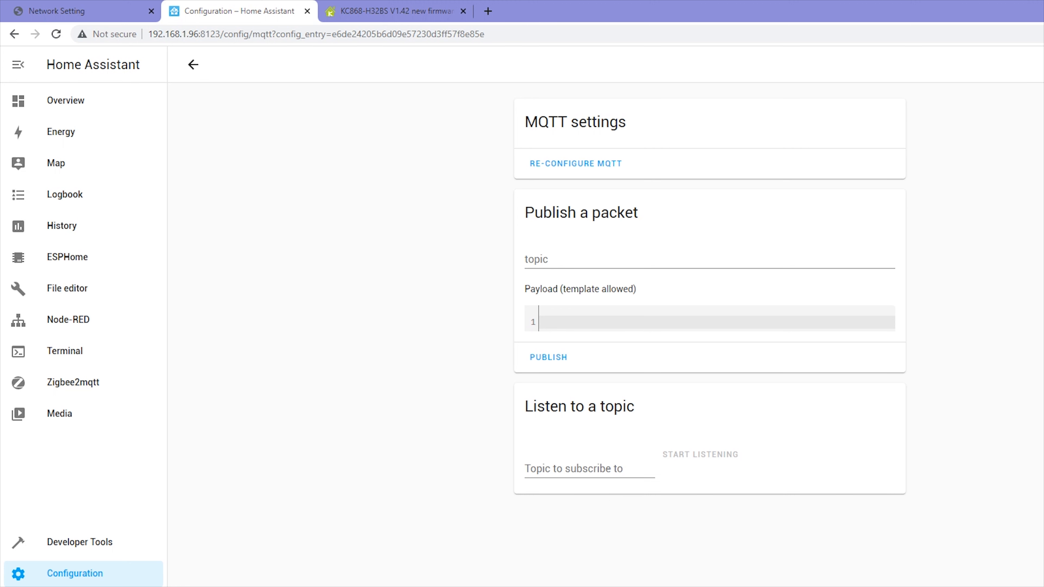
# - Start listening to the topic server/8ae082ec66f37db231cf2b8f/state, copied from KC868-Server-config.txt, and switch to MQTTBox to compare the received messages
pyautogui.hotkey('alt', 'Tab')
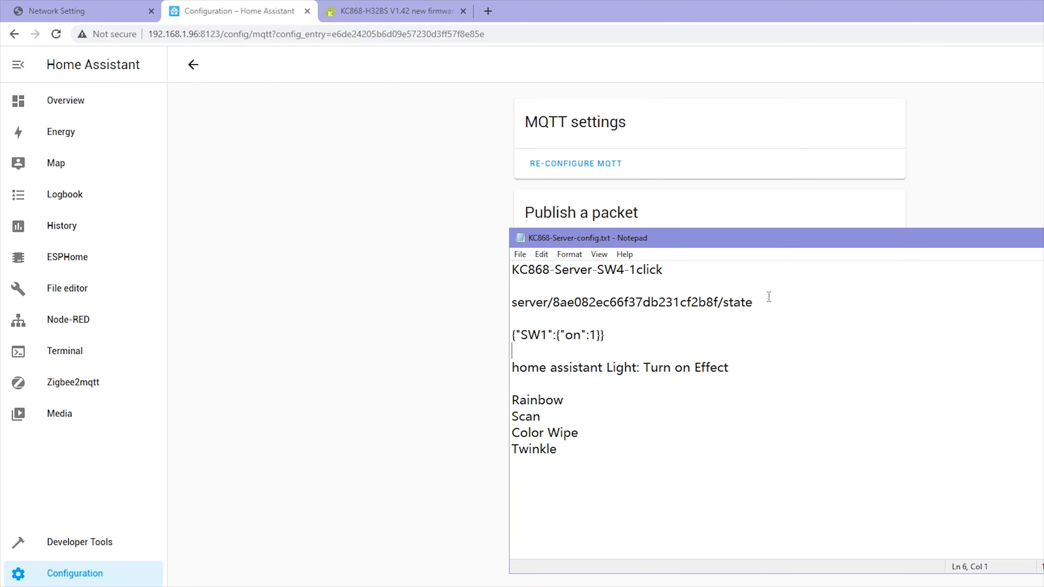
pyautogui.moveTo(769, 303); pyautogui.dragTo(493, 303)
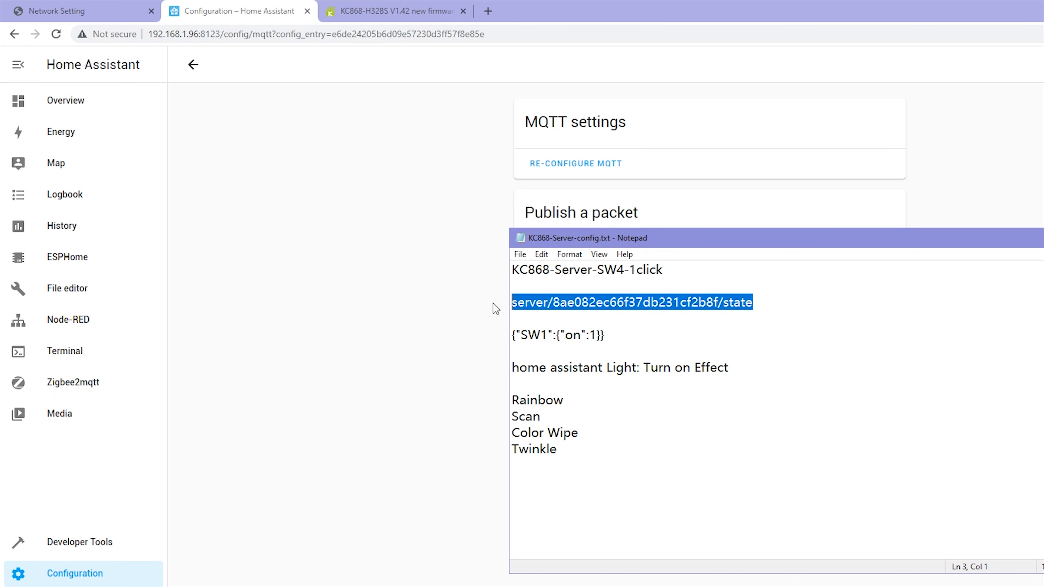
pyautogui.click(358, 405)
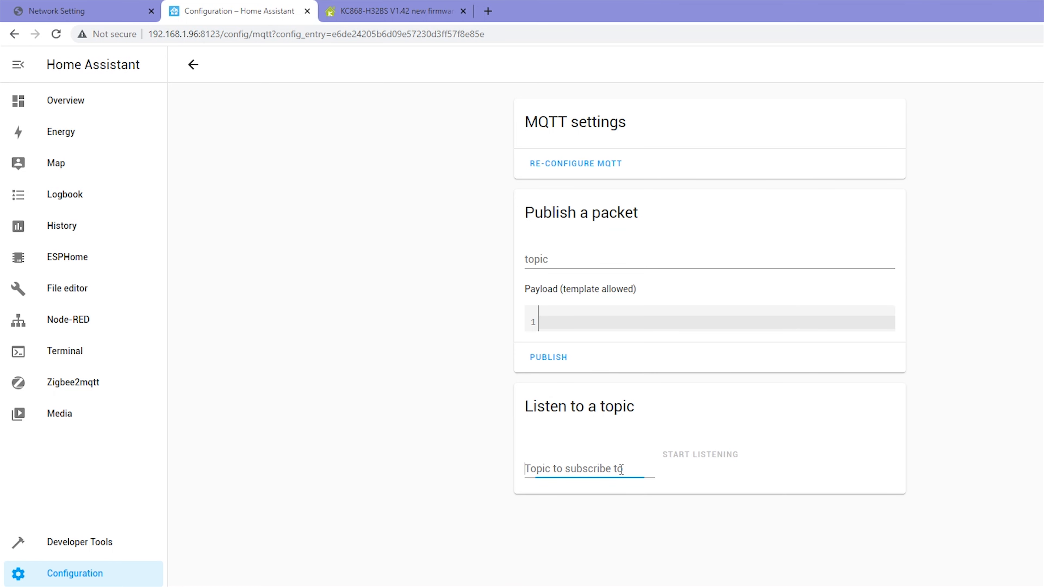
pyautogui.hotkey('ctrl', 'v')
pyautogui.click(714, 460)
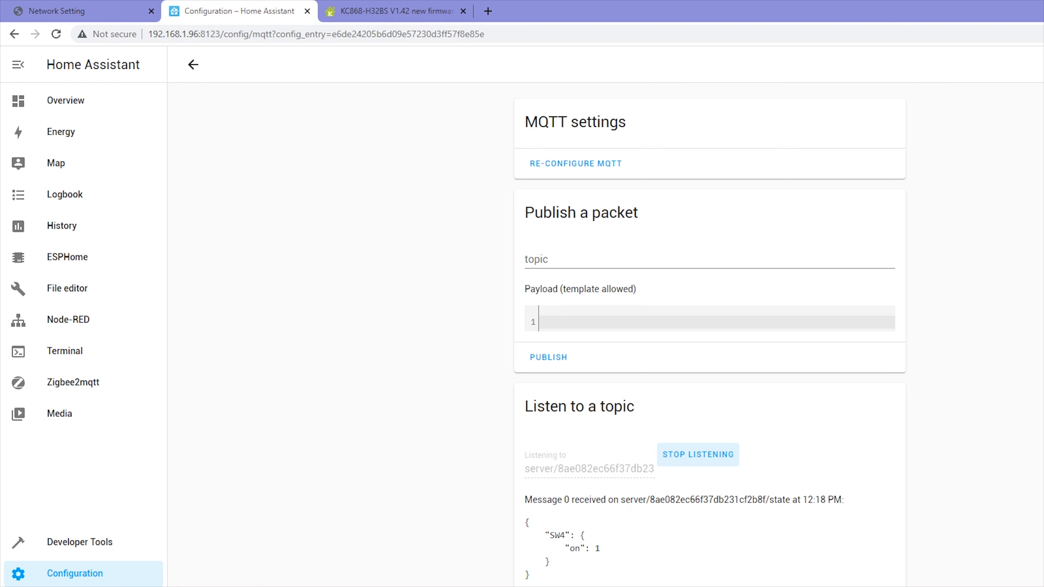
pyautogui.hotkey('alt', 'Tab')
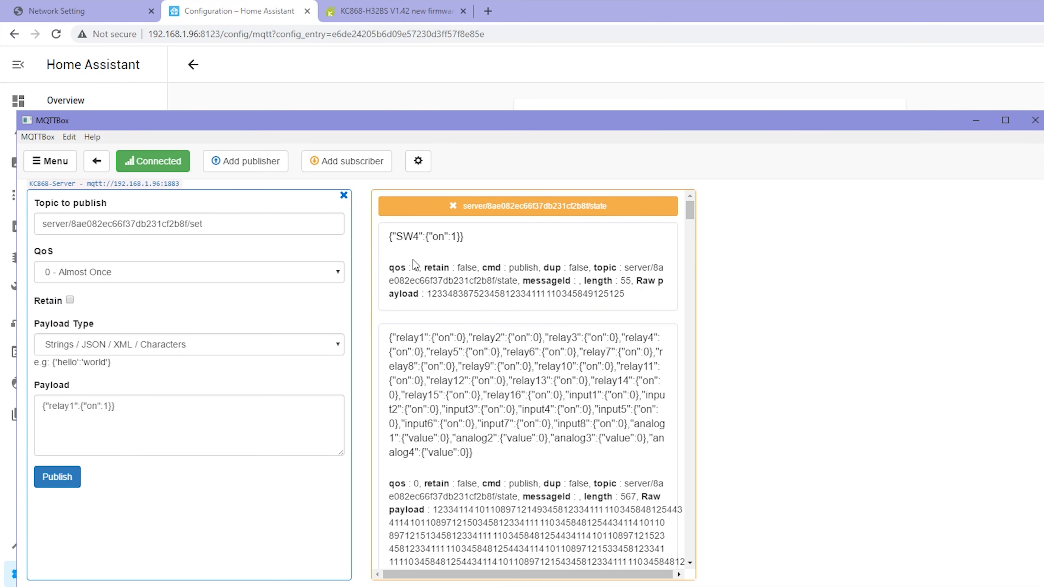
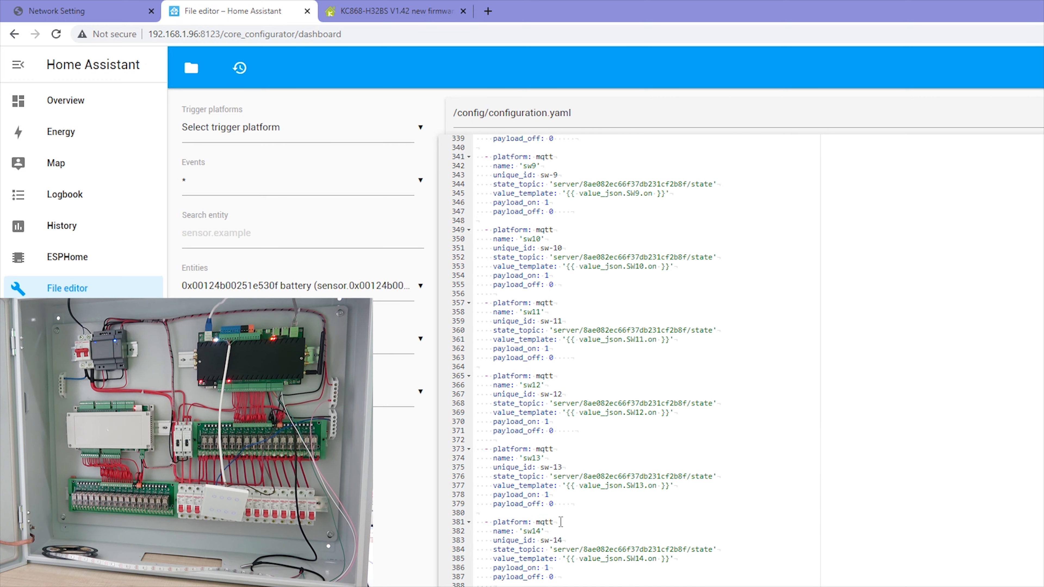
# - Examine the sw16 MQTT entry in configuration.yaml, including its name, unique ID, state topic and value template, with the page enlarged to 200%
pyautogui.moveTo(534, 585); pyautogui.dragTo(472, 551)
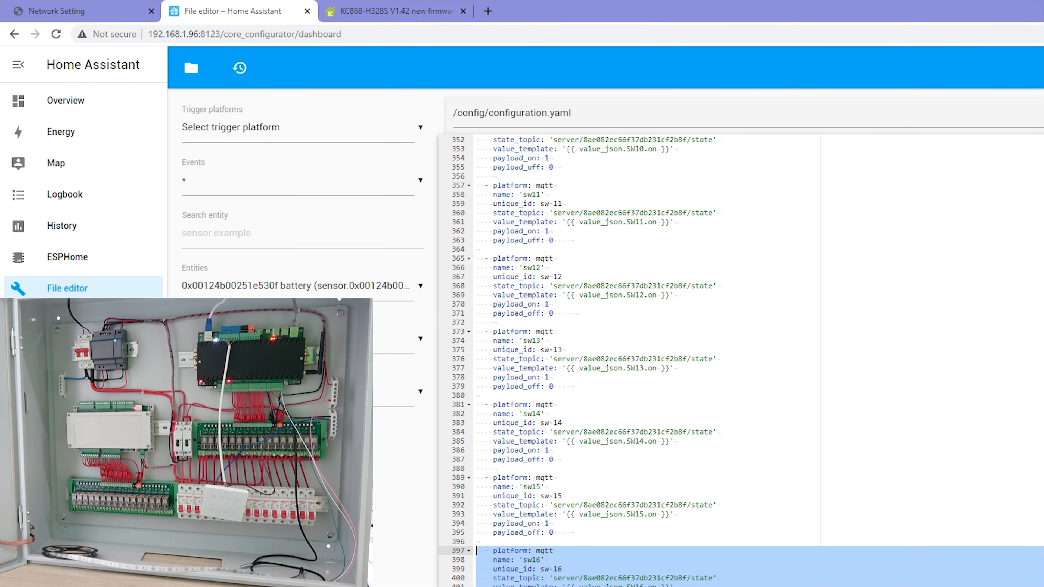
pyautogui.hotkey('ctrl', '+')
pyautogui.hotkey('ctrl', '+')
pyautogui.hotkey('ctrl', '+')
pyautogui.hotkey('ctrl', '+')
pyautogui.scroll(-3, 789, 559)
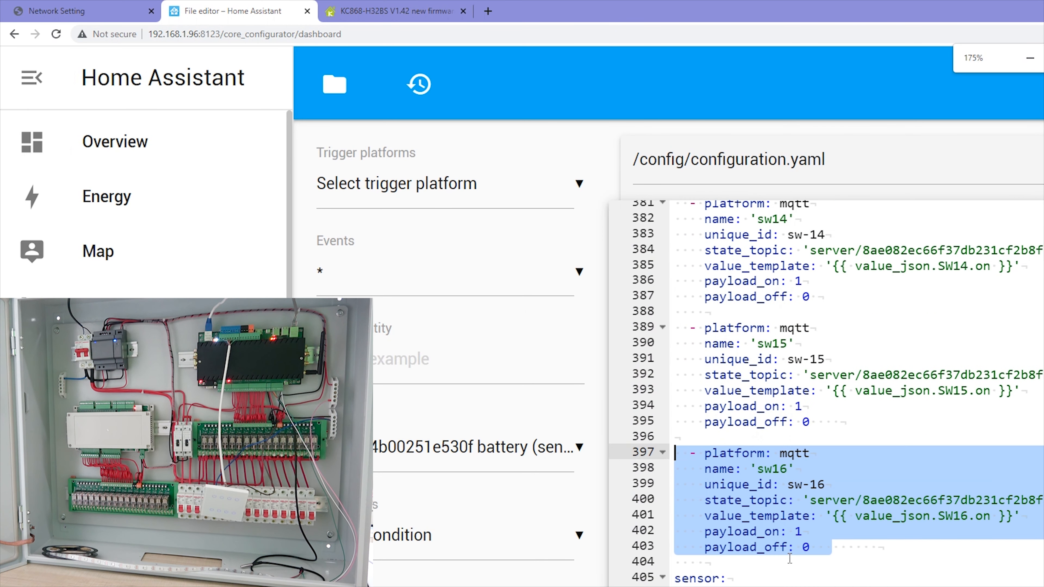
pyautogui.hotkey('ctrl', '+')
pyautogui.scroll(-2, 924, 421)
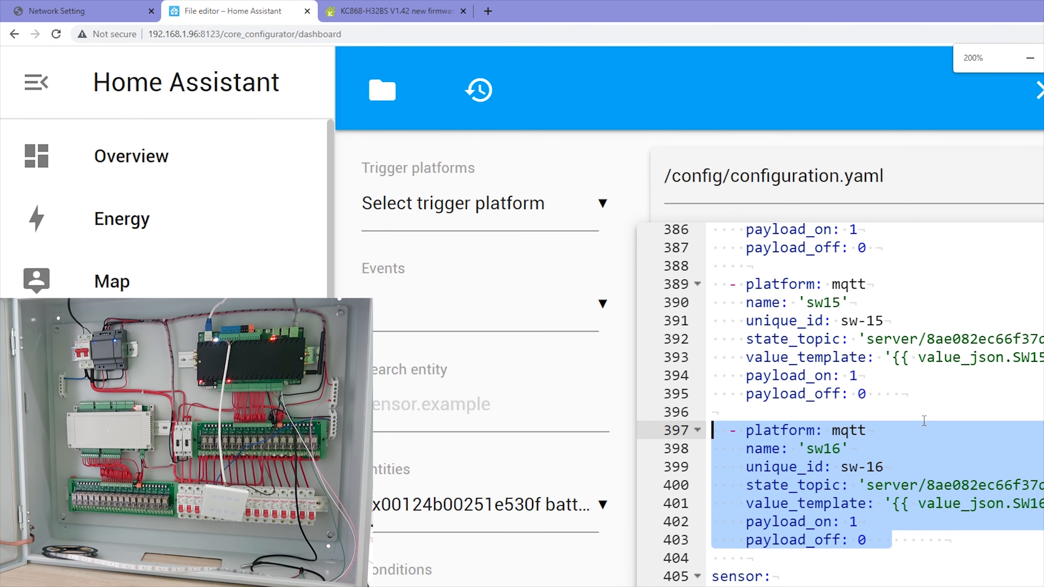
pyautogui.scroll(-2, 924, 420)
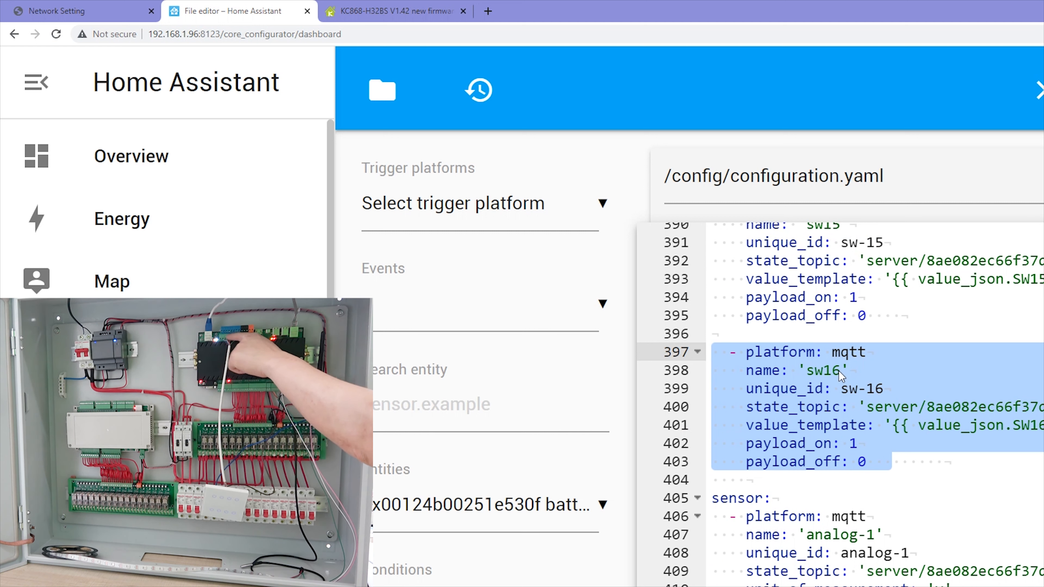
pyautogui.click(801, 382)
pyautogui.moveTo(807, 370); pyautogui.dragTo(1041, 410)
pyautogui.click(962, 427)
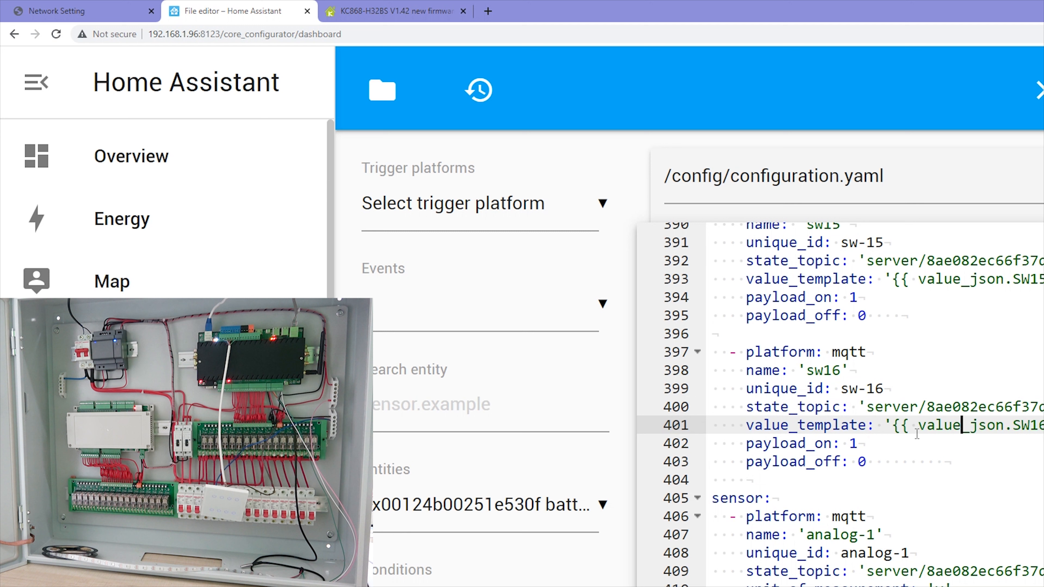
pyautogui.moveTo(883, 462); pyautogui.dragTo(724, 352)
# - Examine the sw15 MQTT entry in configuration.yaml, then restore the page zoom to 100%
pyautogui.scroll(2, 913, 408)
pyautogui.scroll(2, 912, 428)
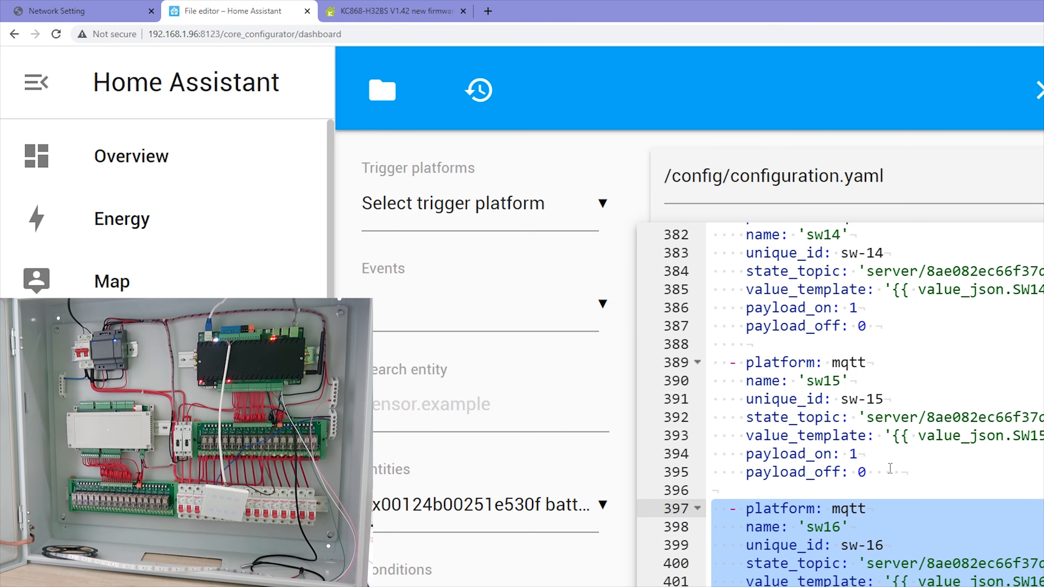
pyautogui.click(886, 473)
pyautogui.moveTo(886, 472); pyautogui.dragTo(679, 354)
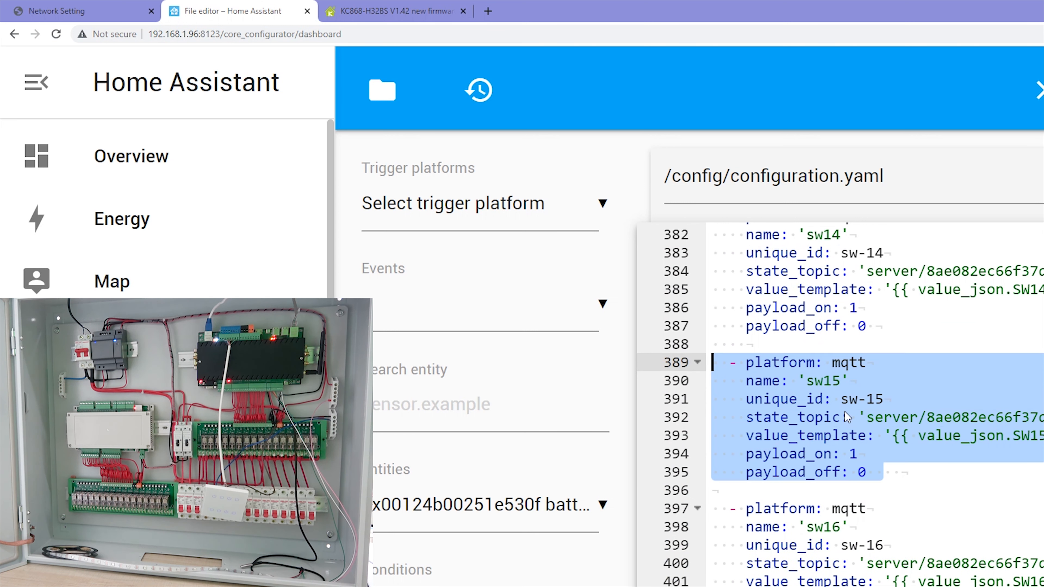
pyautogui.click(823, 383)
pyautogui.moveTo(808, 378); pyautogui.dragTo(841, 398)
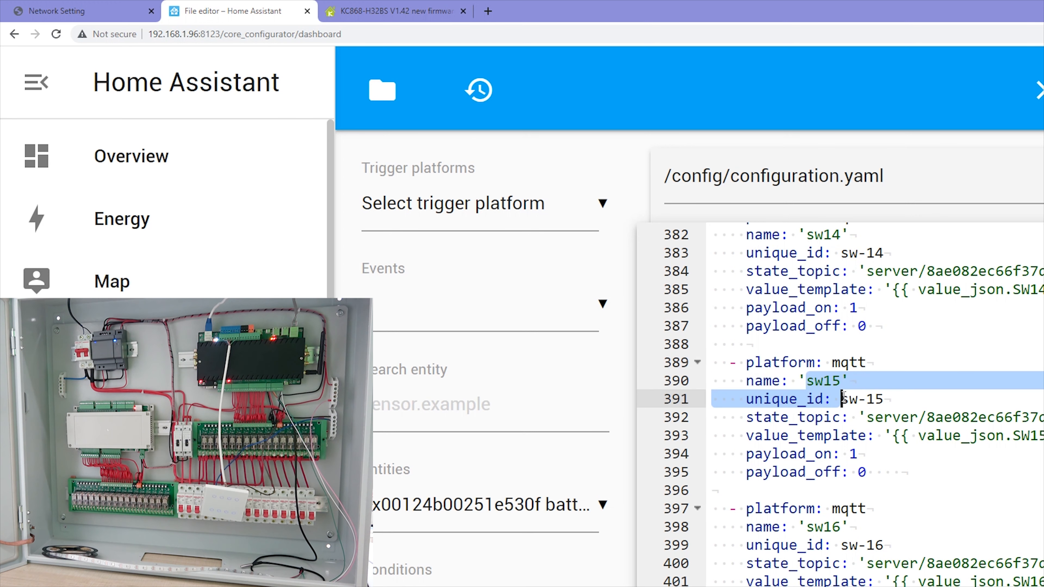
pyautogui.click(841, 400)
pyautogui.hotkey('ctrl', '-')
pyautogui.hotkey('ctrl', '-')
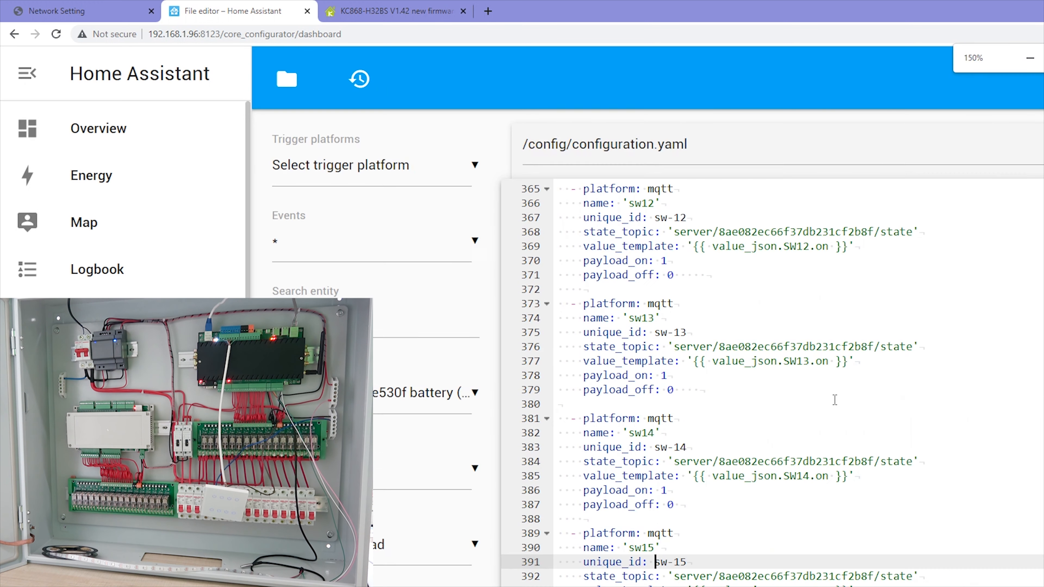
pyautogui.hotkey('ctrl', '-')
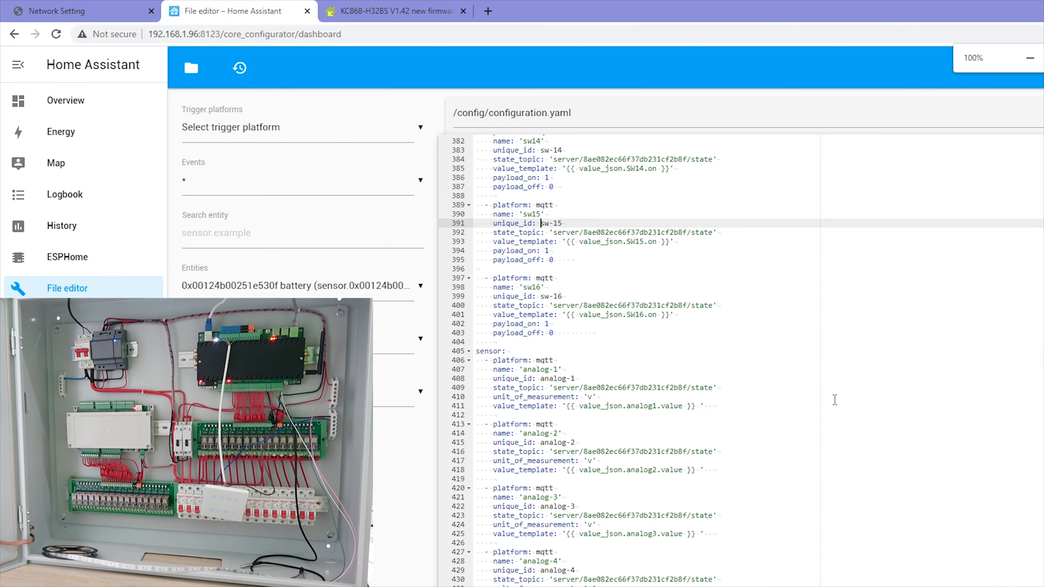
pyautogui.scroll(3, 551, 382)
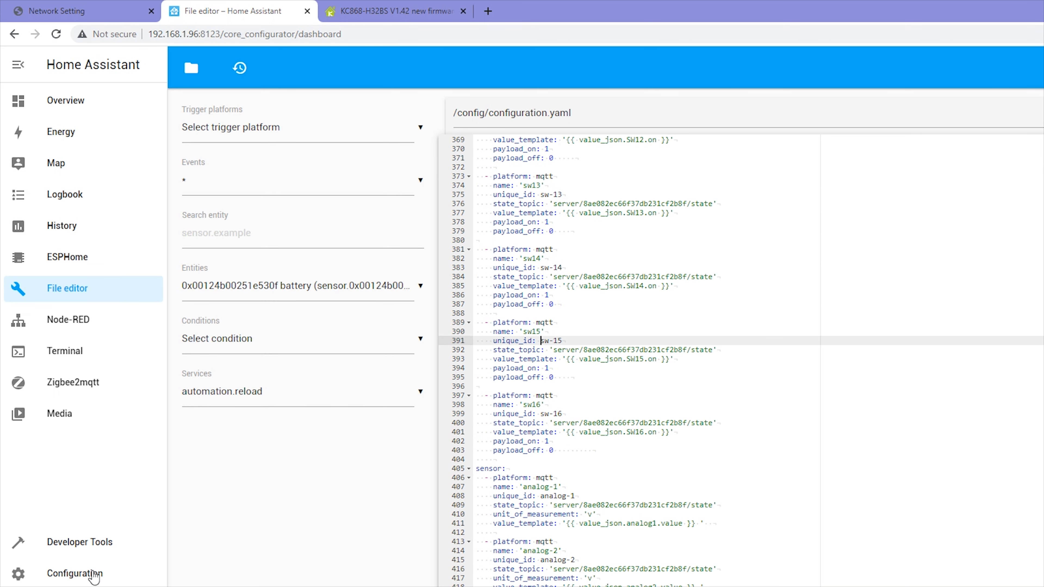
# - Open the KC868-Server-SW1-1click automation from Home Assistant's automations list
pyautogui.click(94, 575)
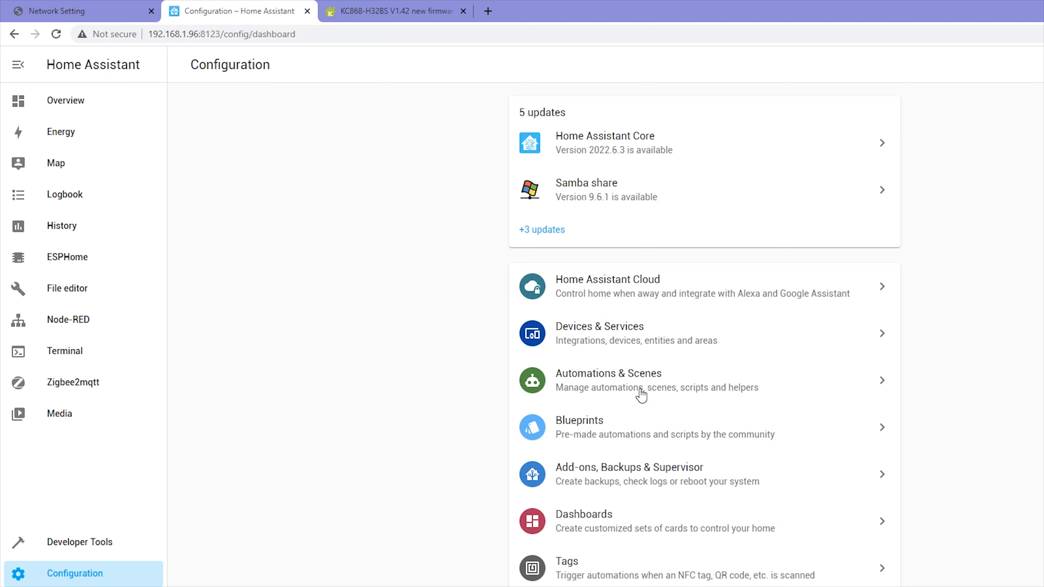
pyautogui.click(640, 393)
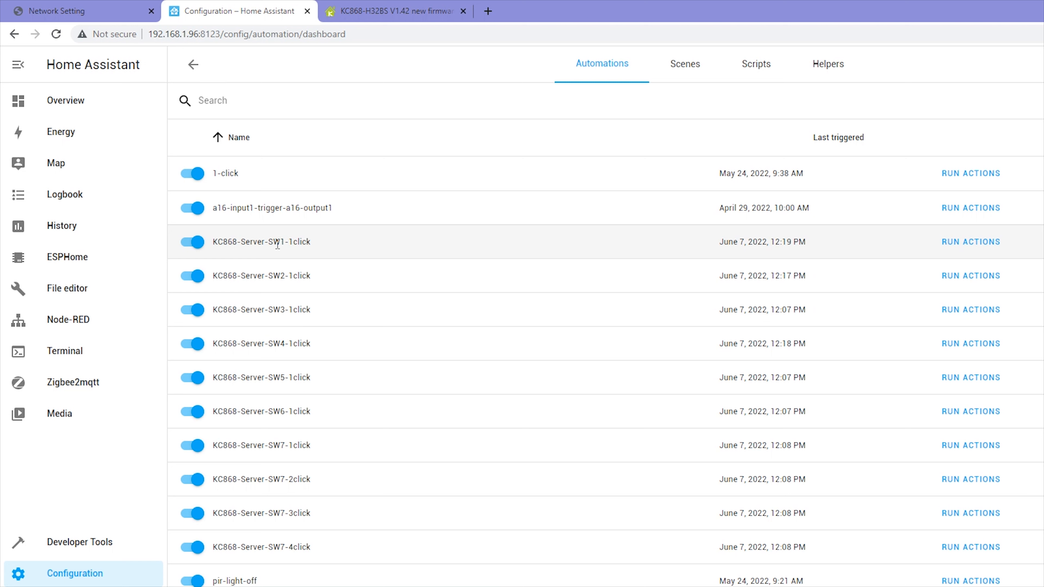
pyautogui.moveTo(266, 241); pyautogui.dragTo(312, 246)
pyautogui.click(317, 245)
pyautogui.click(312, 246)
# - Review the SW1 automation's MQTT trigger type, topic and payload, and switch to MQTTBox to compare them with the published messages
pyautogui.scroll(-4, 657, 355)
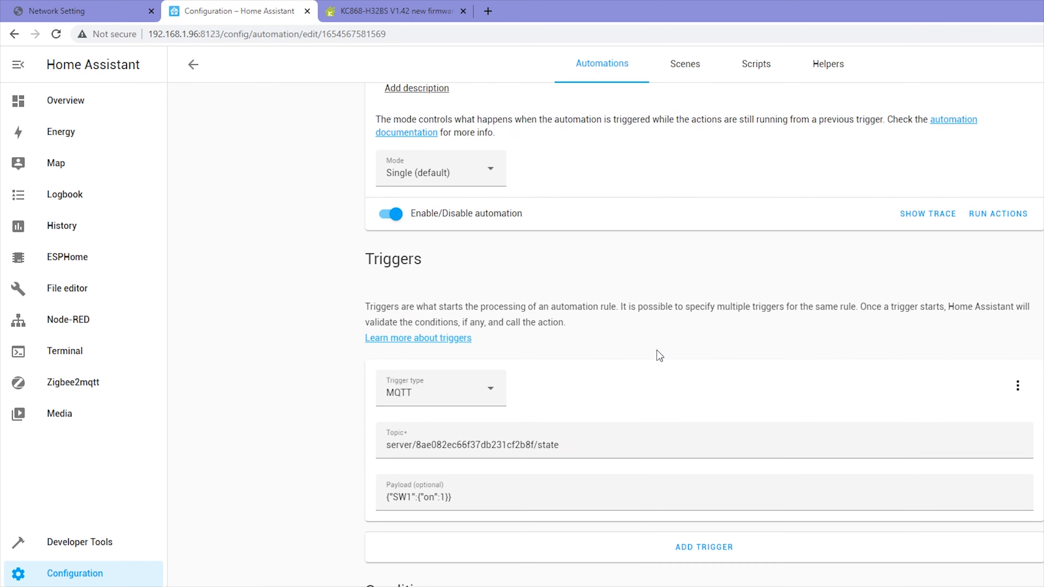
pyautogui.scroll(-2, 433, 343)
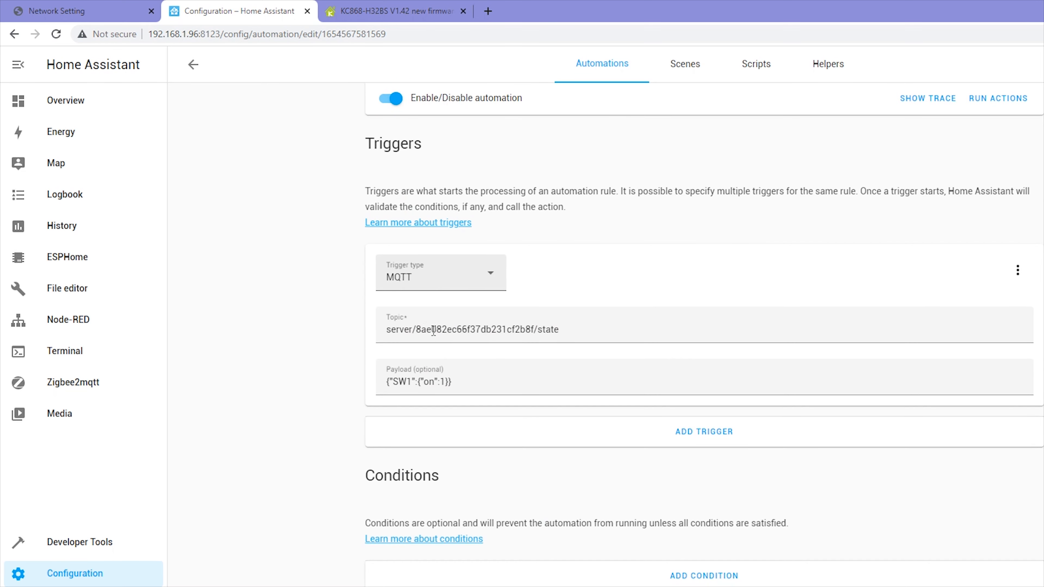
pyautogui.click(448, 276)
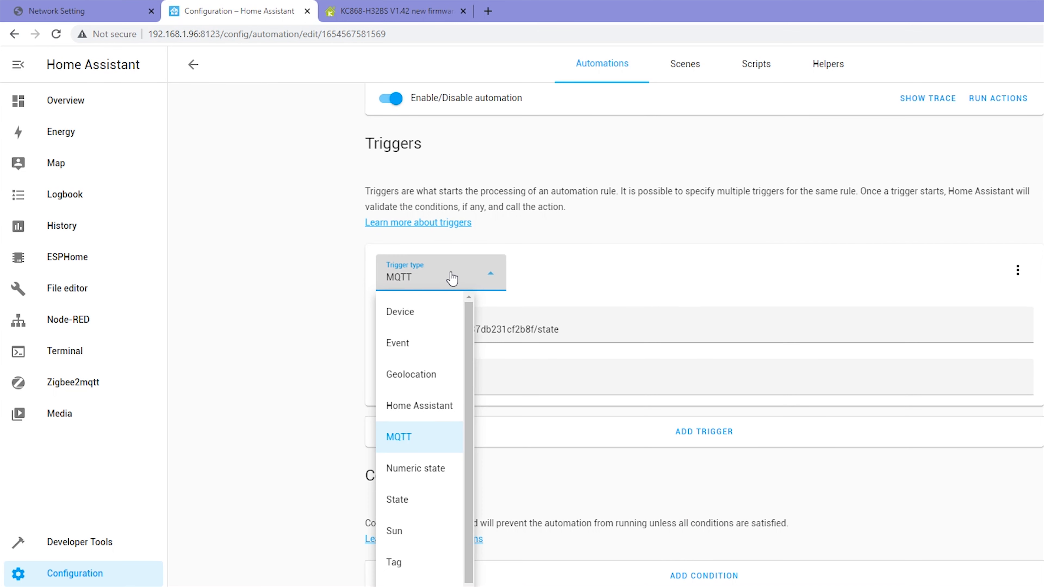
pyautogui.click(414, 436)
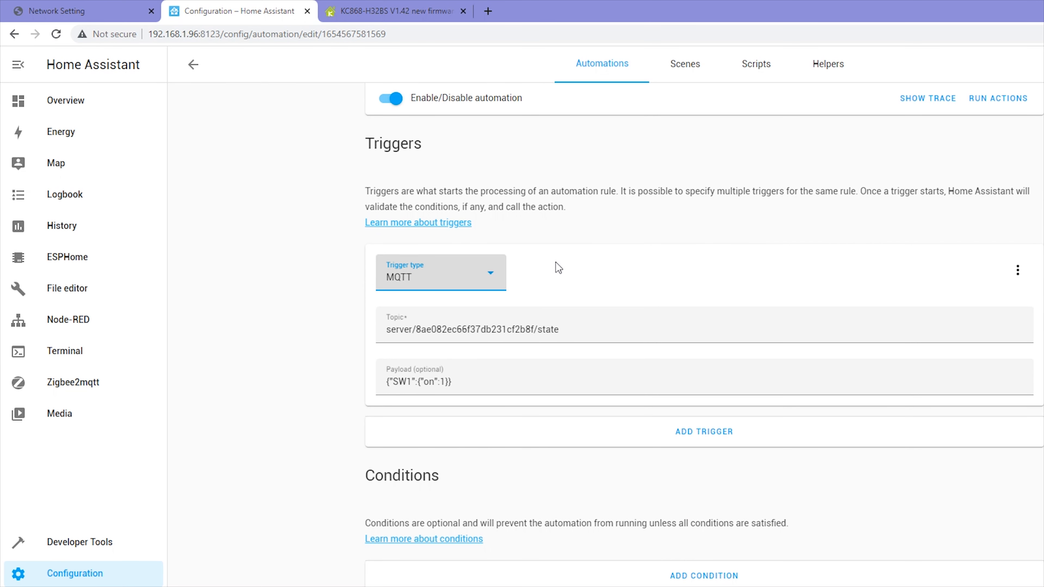
pyautogui.tripleClick(386, 329)
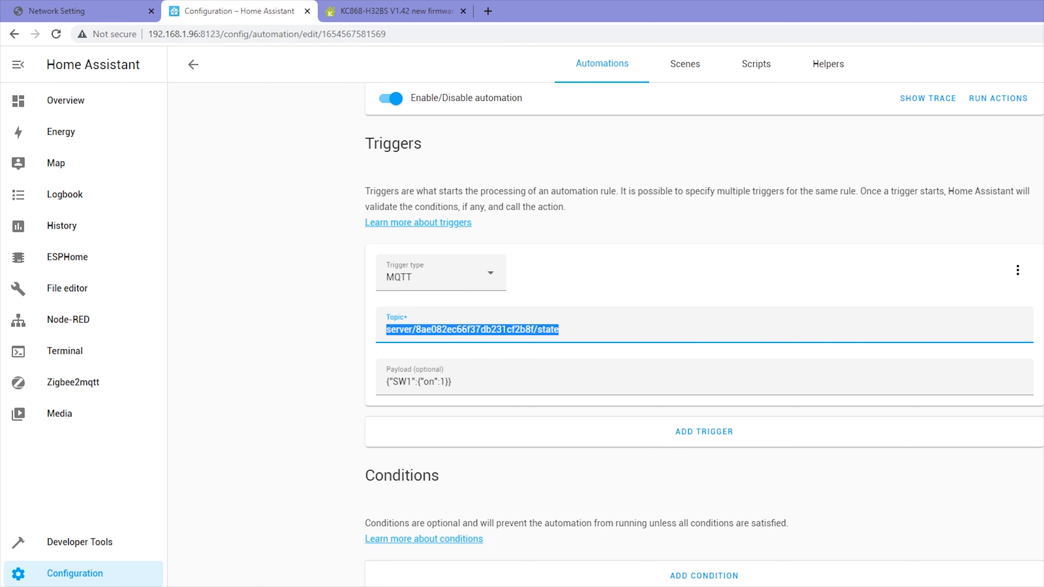
pyautogui.hotkey('alt', 'Tab')
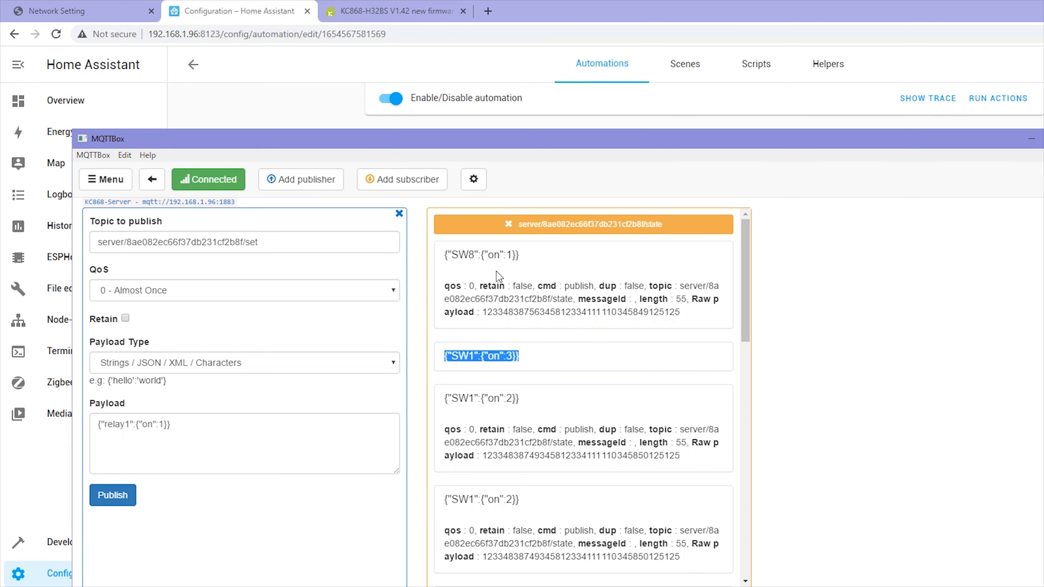
# - Expand the subscriber's settings in MQTTBox and examine its subscribed state topic
pyautogui.click(596, 232)
pyautogui.moveTo(623, 242); pyautogui.dragTo(434, 245)
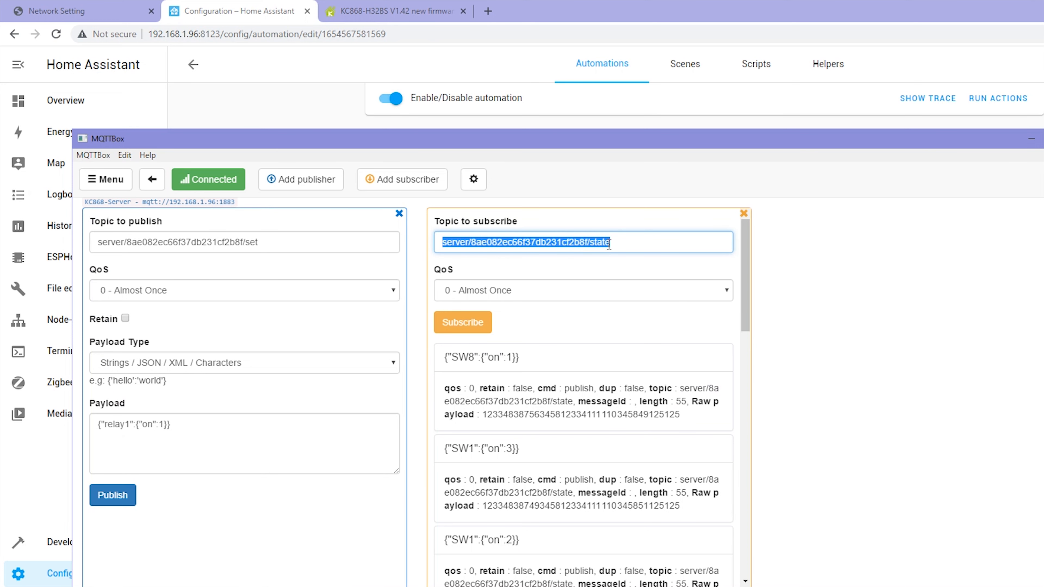
pyautogui.click(827, 280)
pyautogui.moveTo(623, 242); pyautogui.dragTo(436, 245)
pyautogui.click(906, 315)
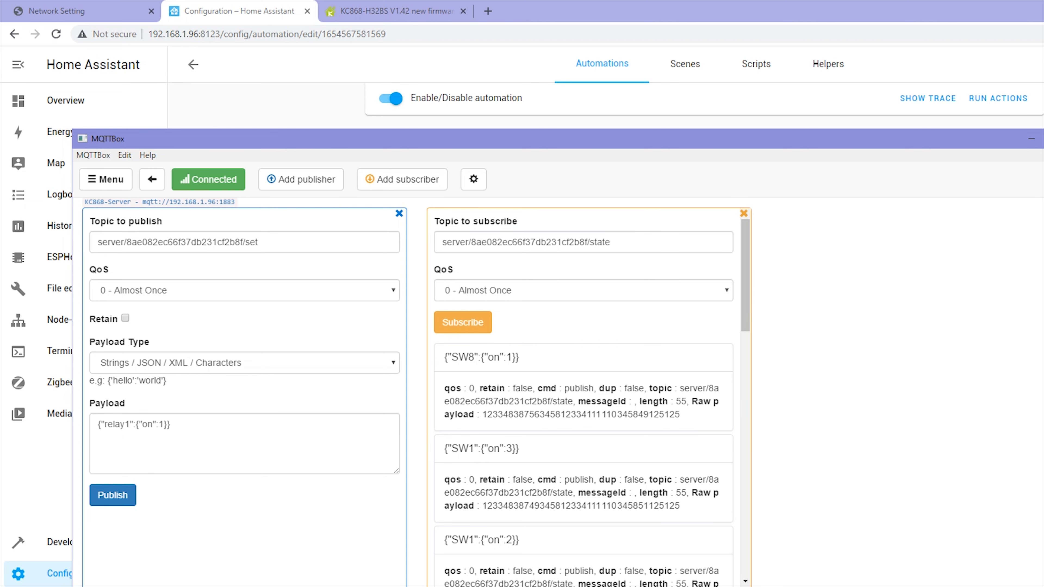
# - Switch back to Home Assistant and check the SW1 automation's trigger topic and payload against the MQTTBox subscription
pyautogui.hotkey('alt', 'Tab')
pyautogui.moveTo(562, 331); pyautogui.dragTo(374, 339)
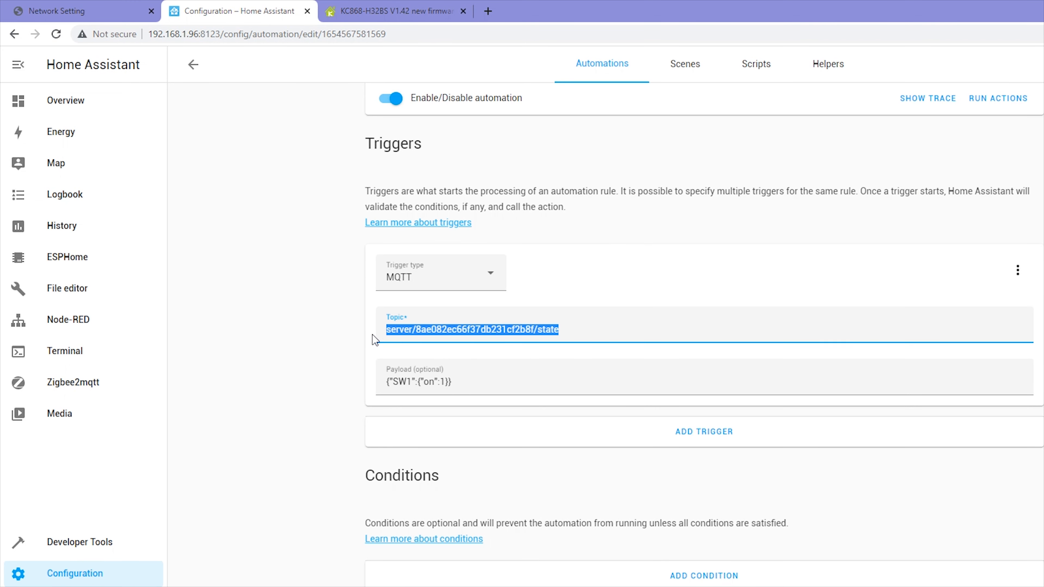
pyautogui.moveTo(452, 382); pyautogui.dragTo(378, 383)
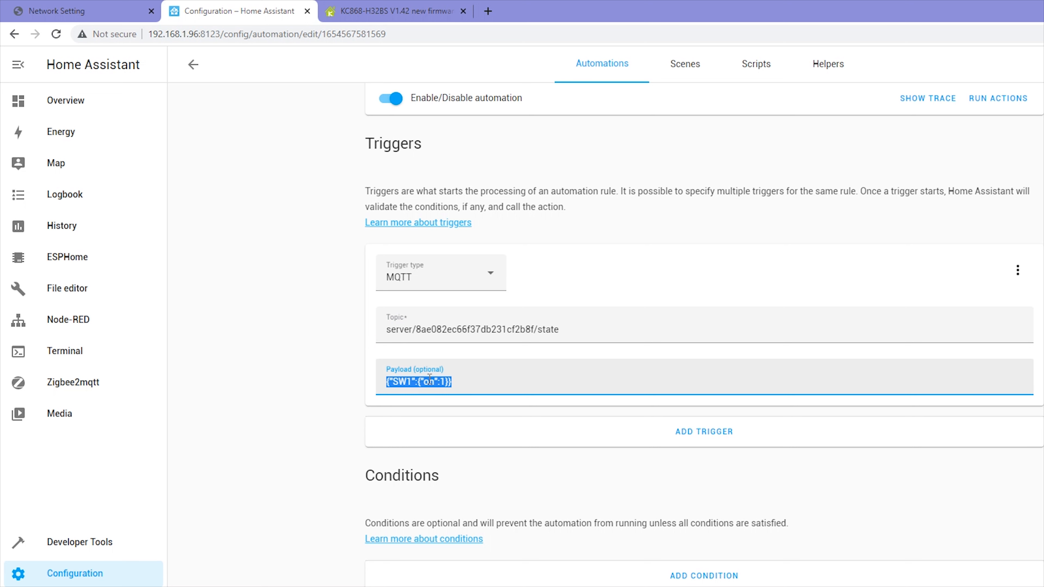
pyautogui.click(465, 380)
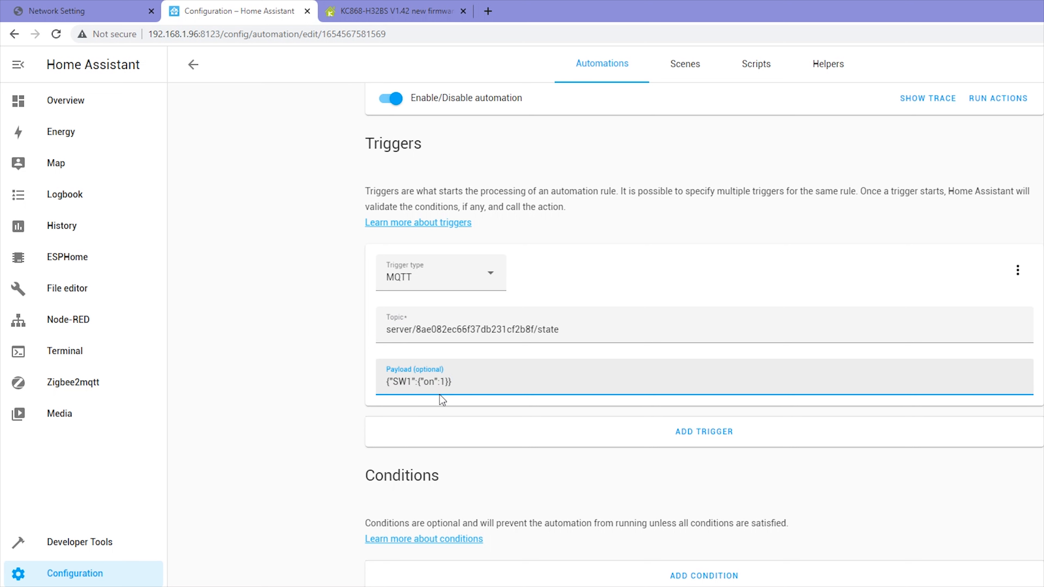
# - Copy the {"SW1":{"on":1}} message from MQTTBox's received messages and paste it as the SW1 automation's trigger payload
pyautogui.hotkey('alt', 'Tab')
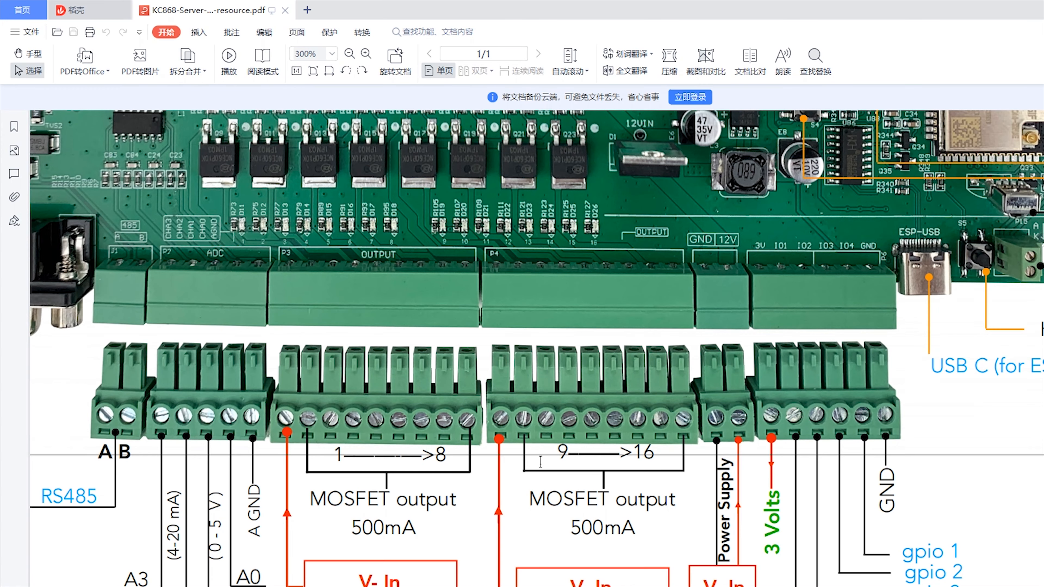
pyautogui.hotkey('alt', 'Tab')
pyautogui.hotkey('alt', 'Tab')
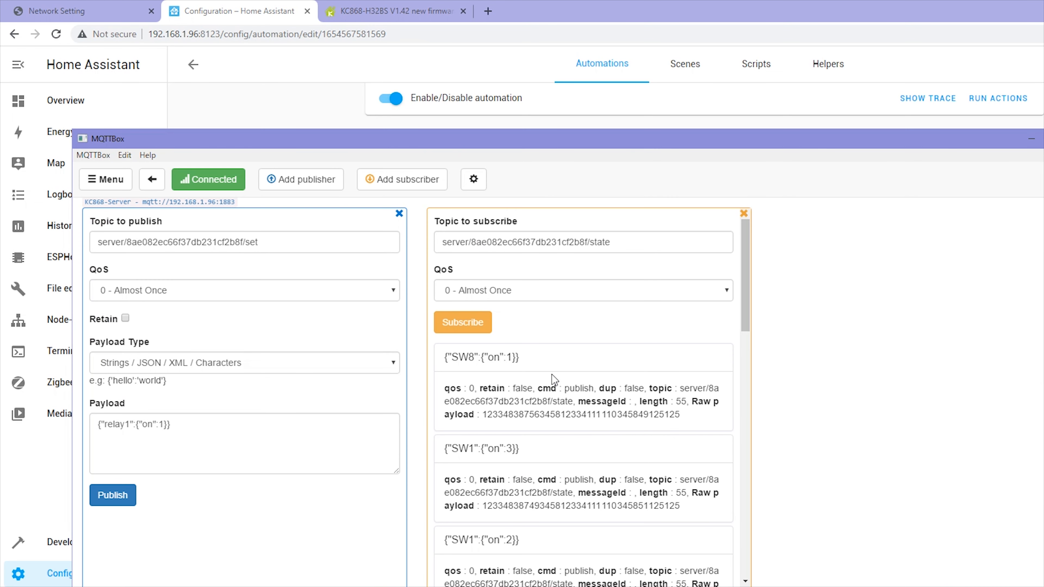
pyautogui.scroll(-15, 546, 378)
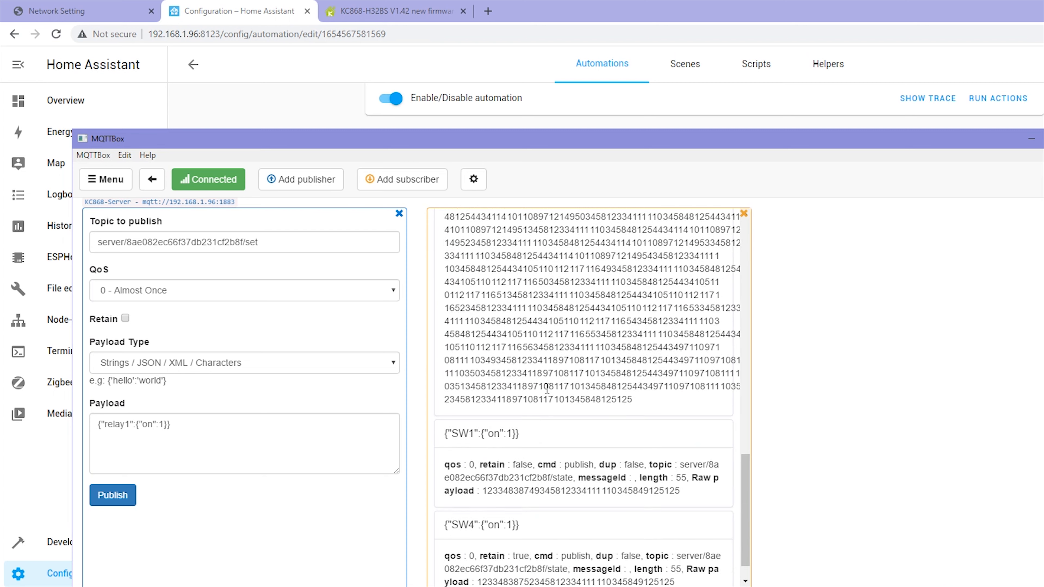
pyautogui.scroll(-1, 546, 388)
pyautogui.moveTo(510, 406); pyautogui.dragTo(445, 414)
pyautogui.hotkey('ctrl', 'c')
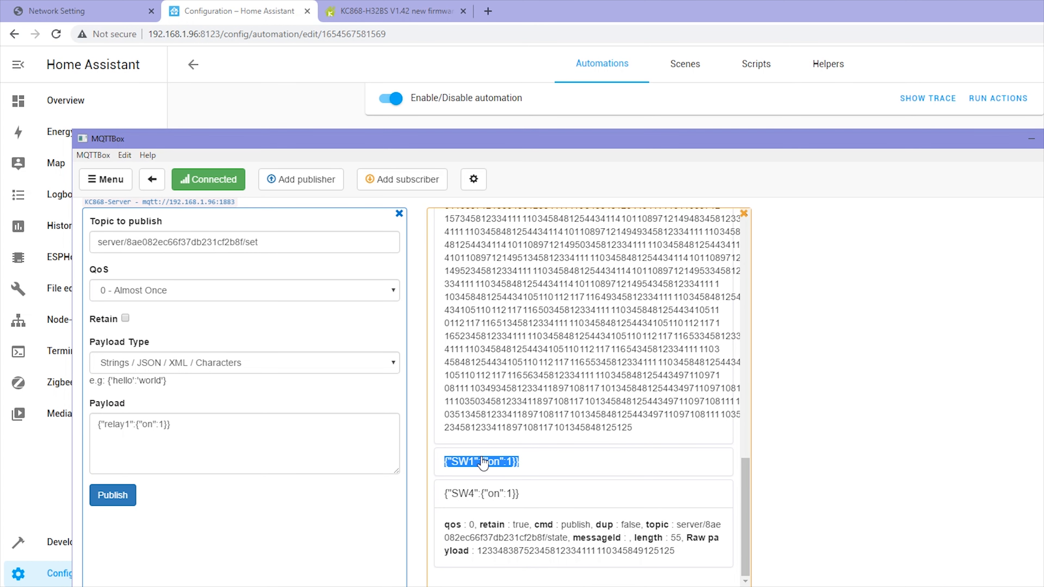
pyautogui.click(633, 6)
pyautogui.hotkey('ctrl', 'v')
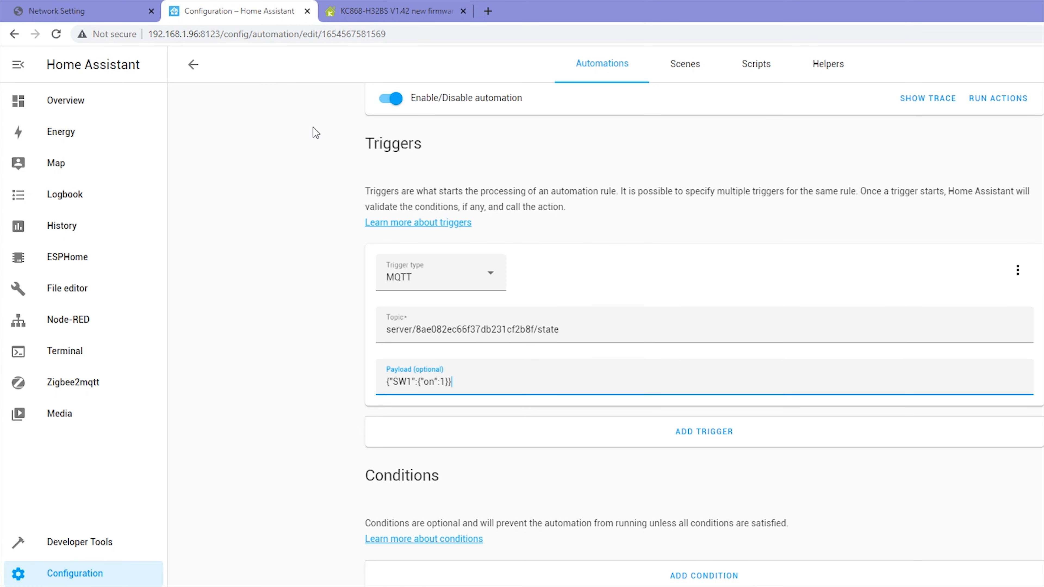
# - Review the SW1 automation's action type and the services available for it, keeping Call service with Switch: Toggle
pyautogui.scroll(-5, 473, 379)
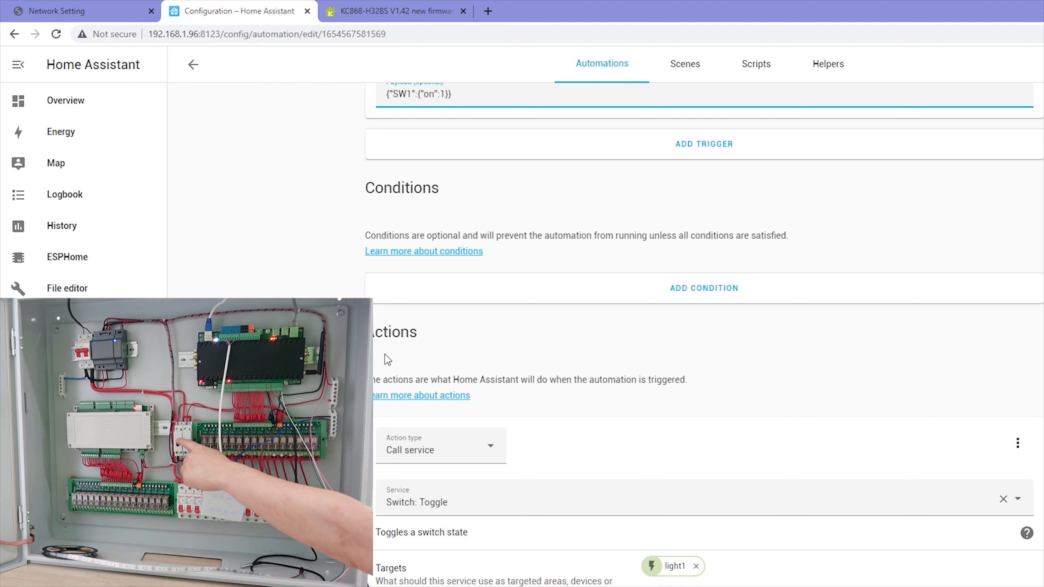
pyautogui.click(450, 452)
pyautogui.click(462, 148)
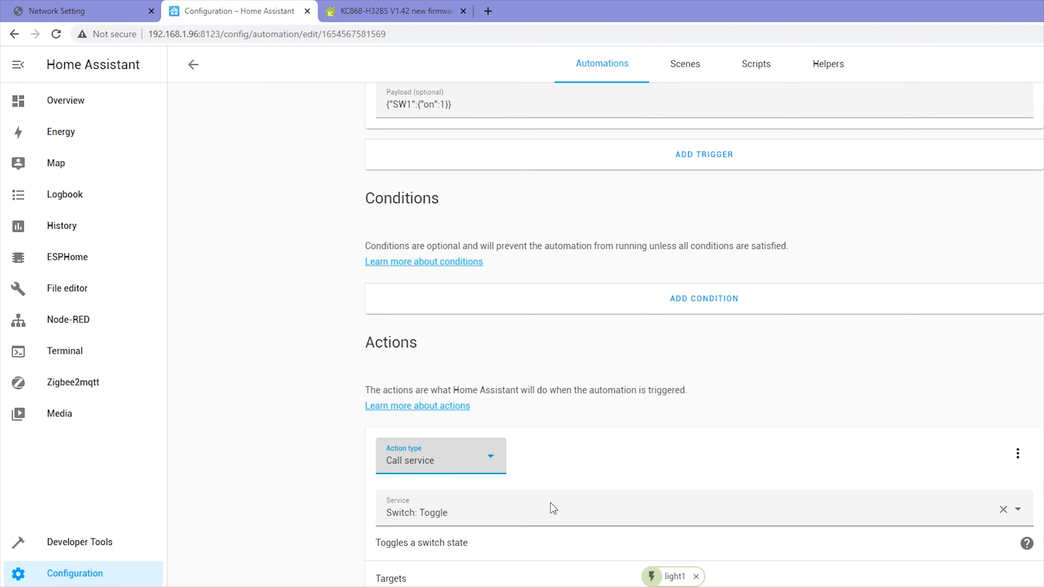
pyautogui.click(471, 520)
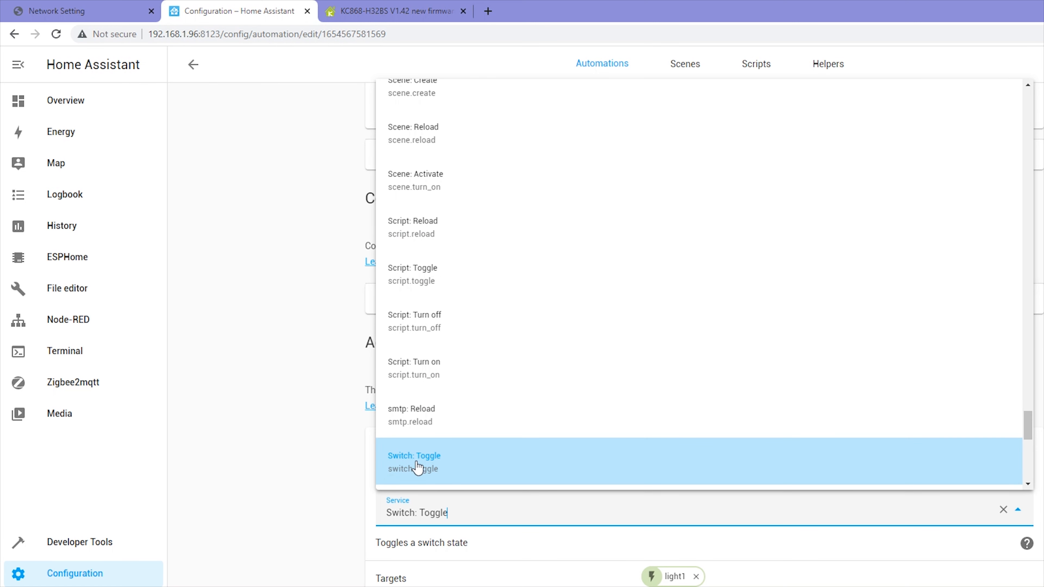
pyautogui.click(1018, 510)
pyautogui.scroll(-1, 704, 335)
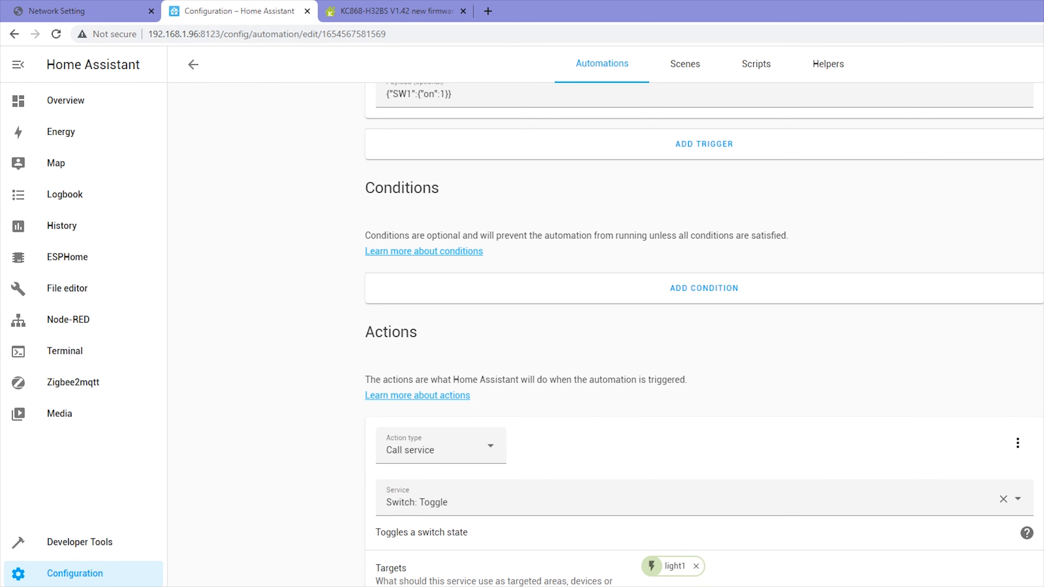
# - Add the light1 switch entity as another target of the toggle action, and remove that duplicate target
pyautogui.click(825, 586)
pyautogui.scroll(-5, 823, 411)
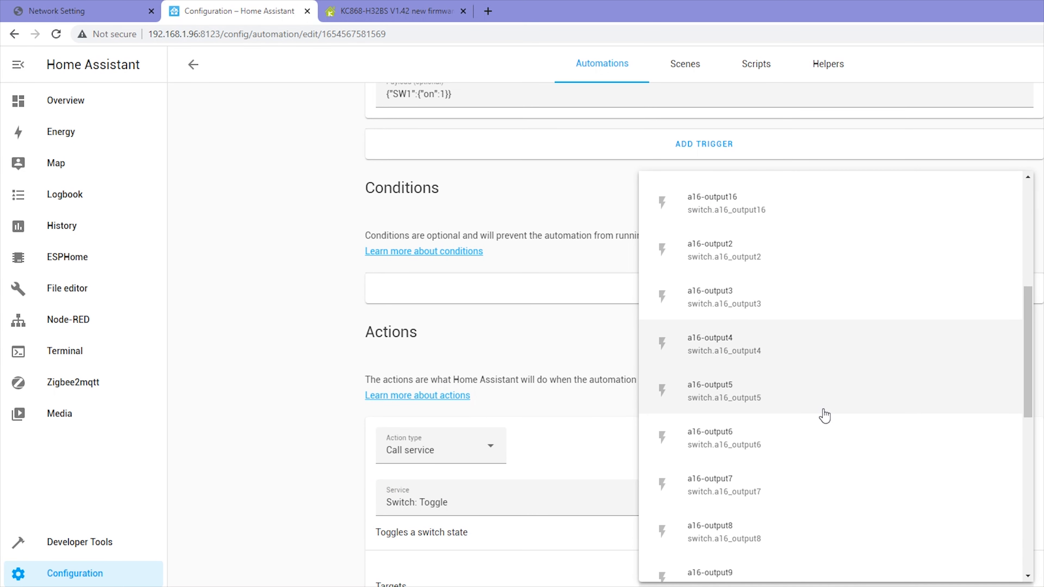
pyautogui.scroll(-3, 824, 414)
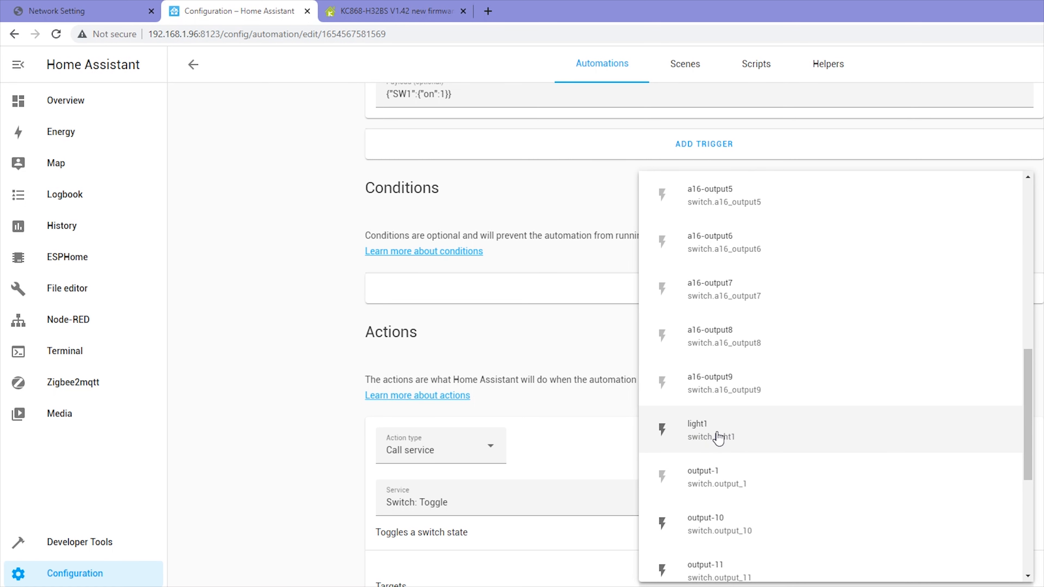
pyautogui.click(727, 432)
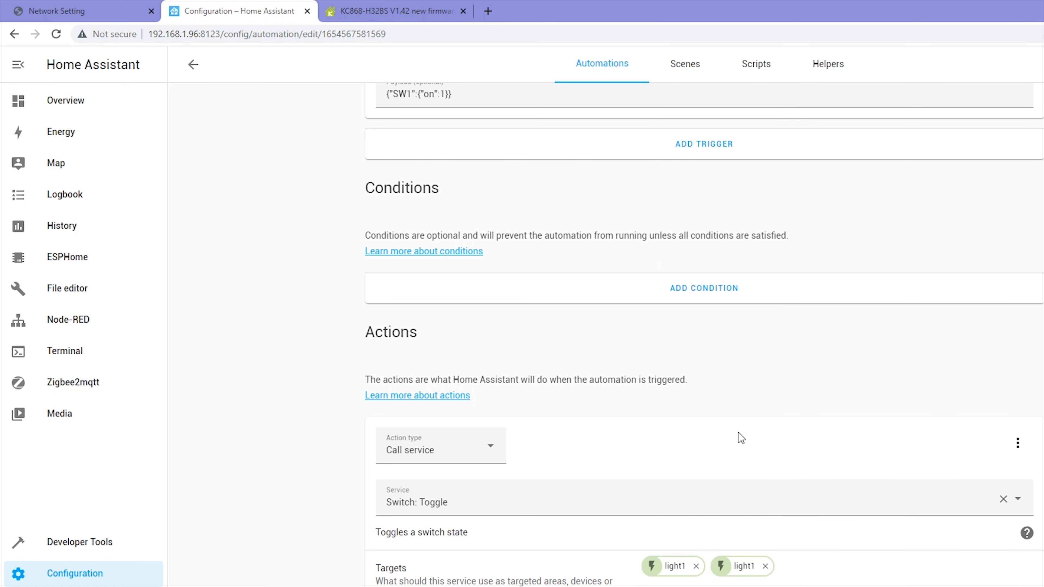
pyautogui.click(765, 567)
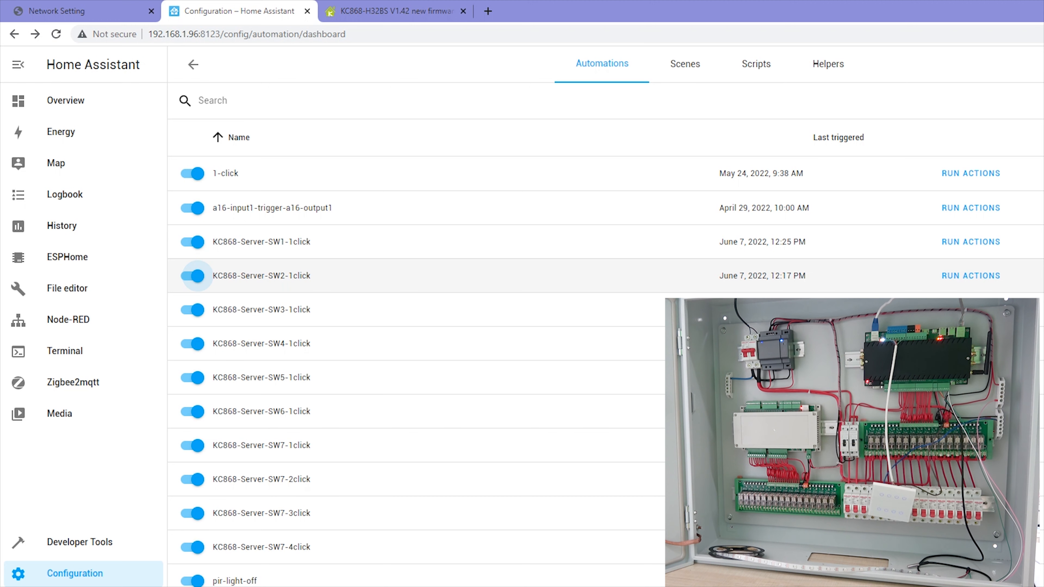
# - Open the KC868-Server-SW2-1click automation, review its MQTT trigger and toggle action, and return to the automations list
pyautogui.click(305, 275)
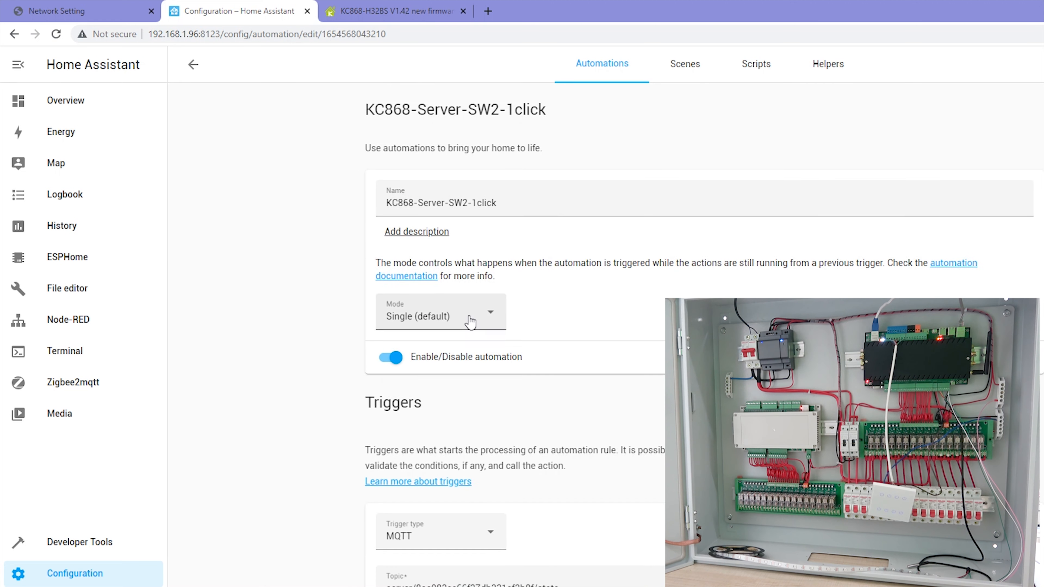
pyautogui.scroll(-5, 493, 328)
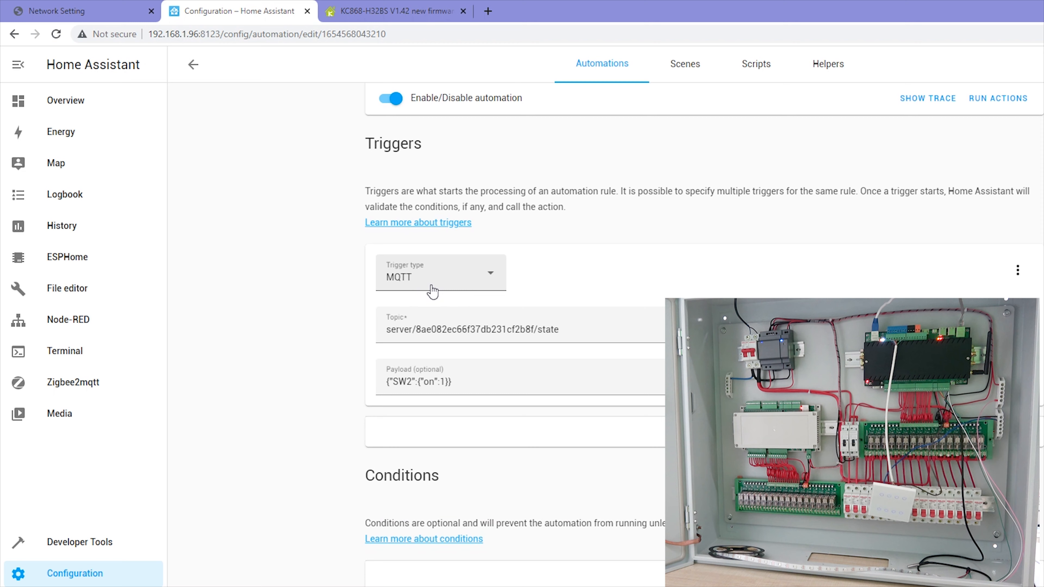
pyautogui.scroll(-7, 448, 401)
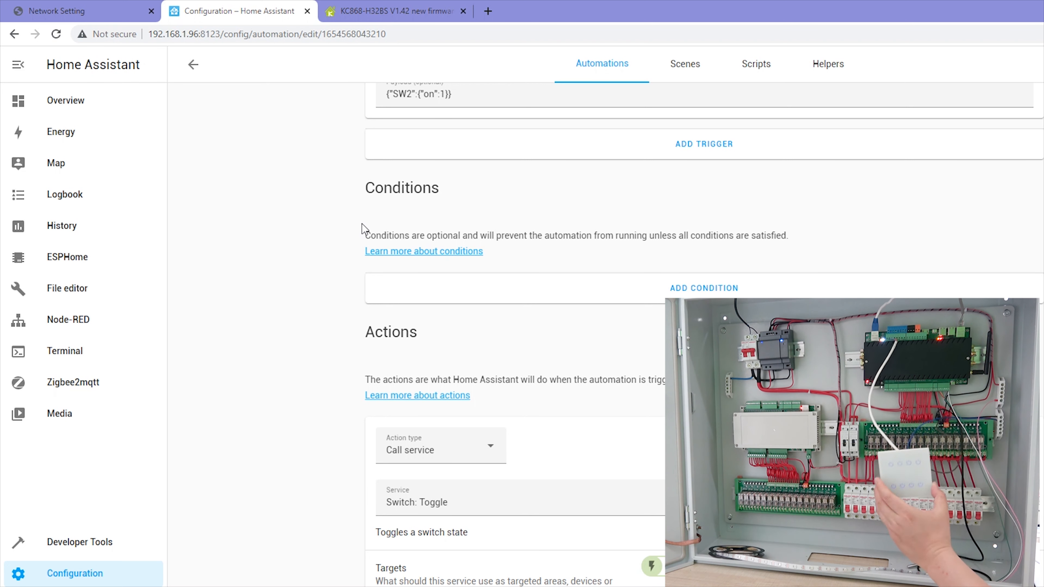
pyautogui.click(193, 66)
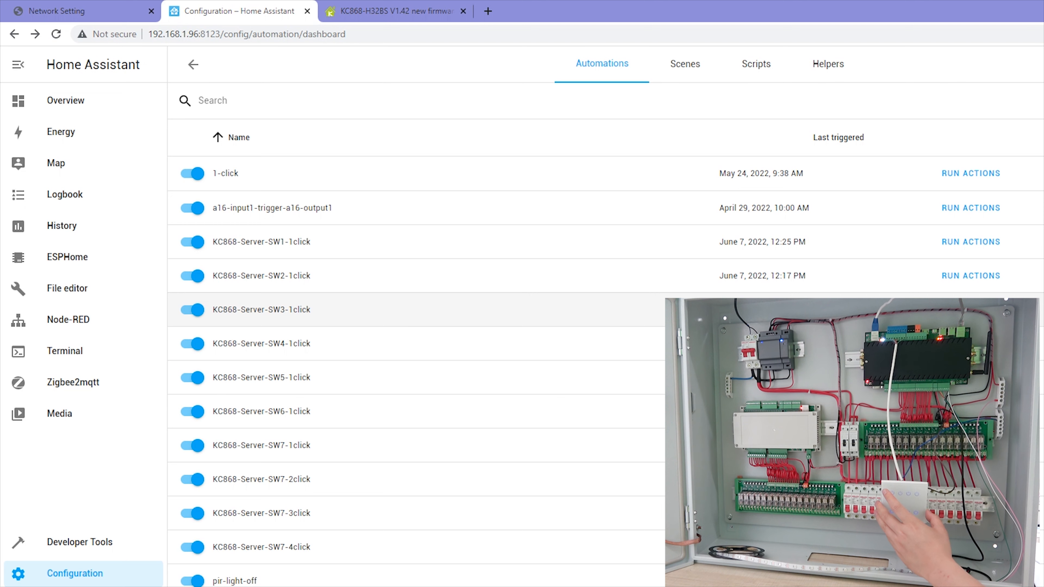
# - Open the KC868-Server-SW3-1click automation and examine its MQTT trigger payload
pyautogui.click(1040, 310)
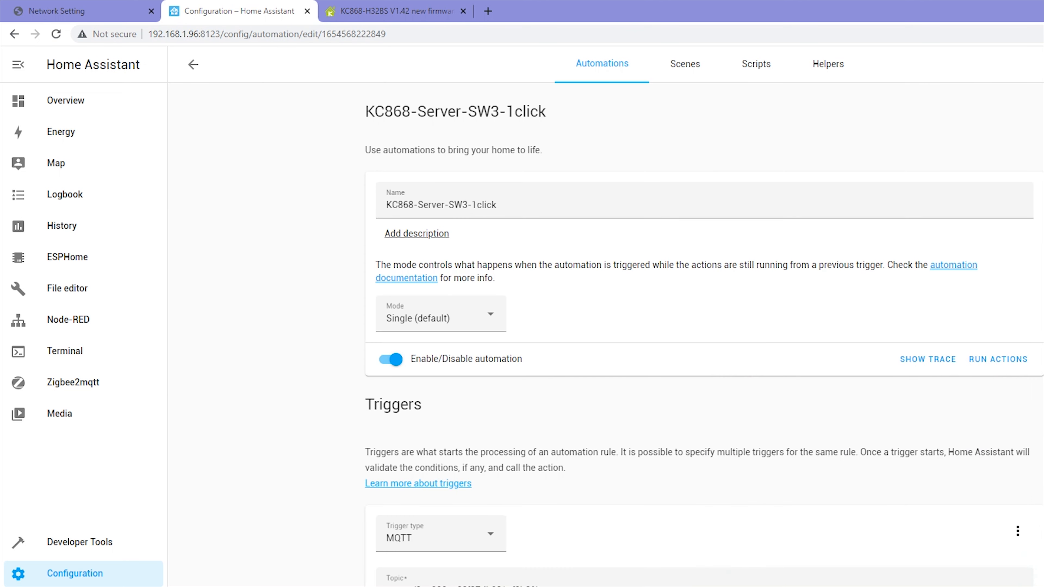
pyautogui.scroll(-8, 759, 396)
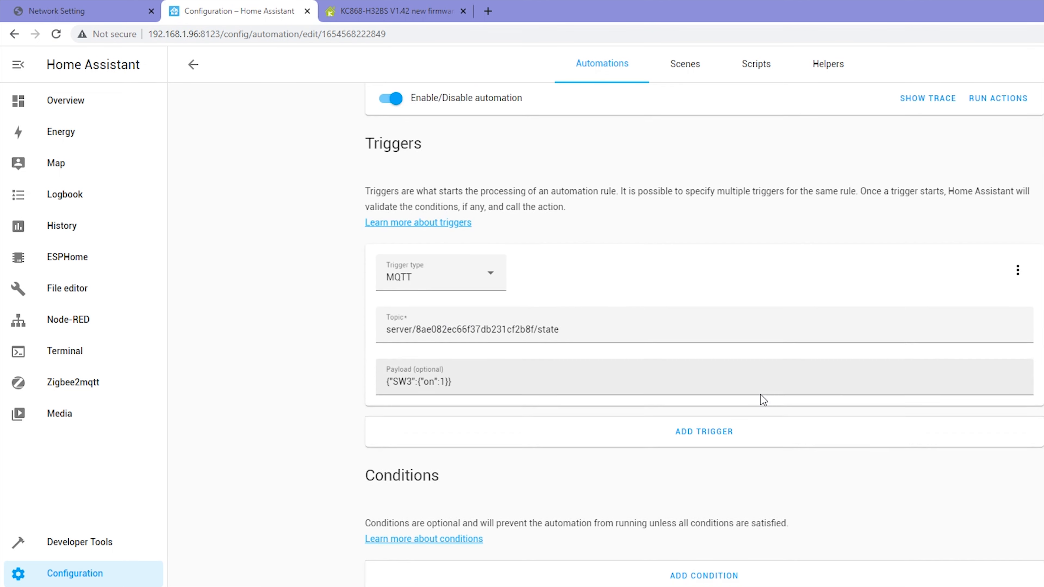
pyautogui.scroll(3, 313, 321)
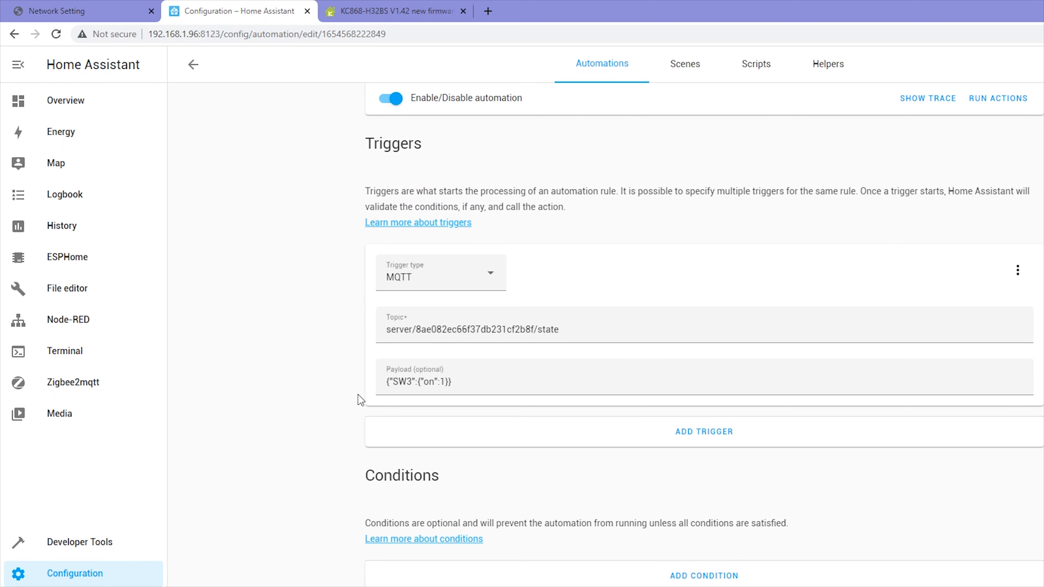
pyautogui.moveTo(385, 383); pyautogui.dragTo(454, 383)
pyautogui.click(470, 380)
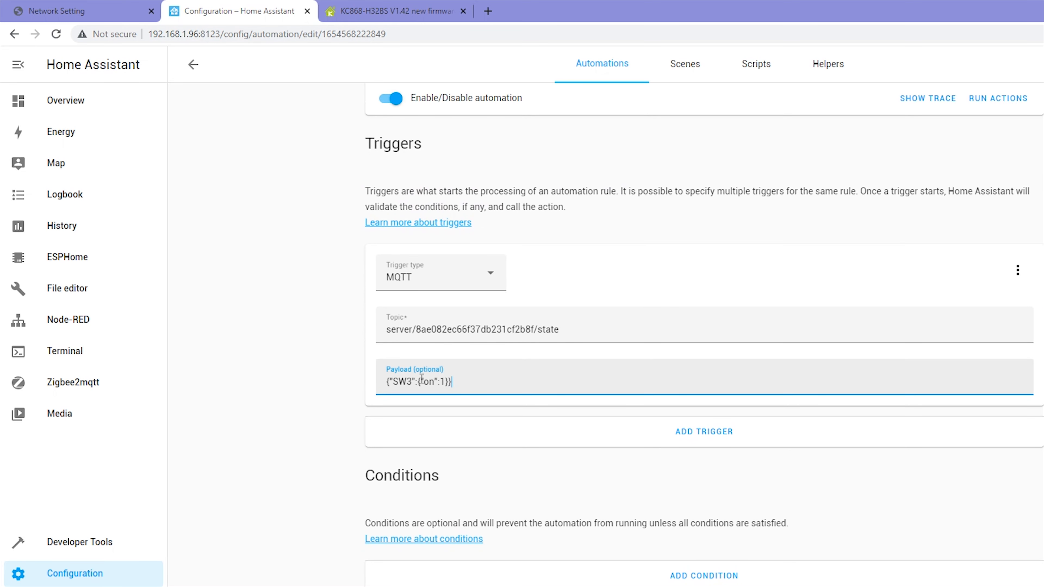
# - Review the SW3 automation's action service and its Led_strip target, keeping Light: Turn on
pyautogui.scroll(-10, 497, 378)
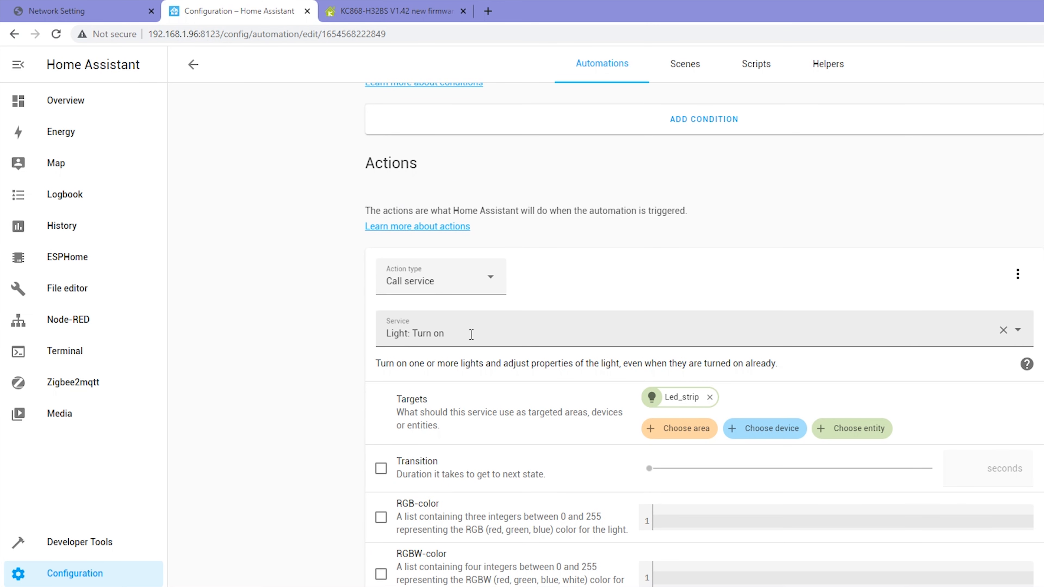
pyautogui.click(452, 341)
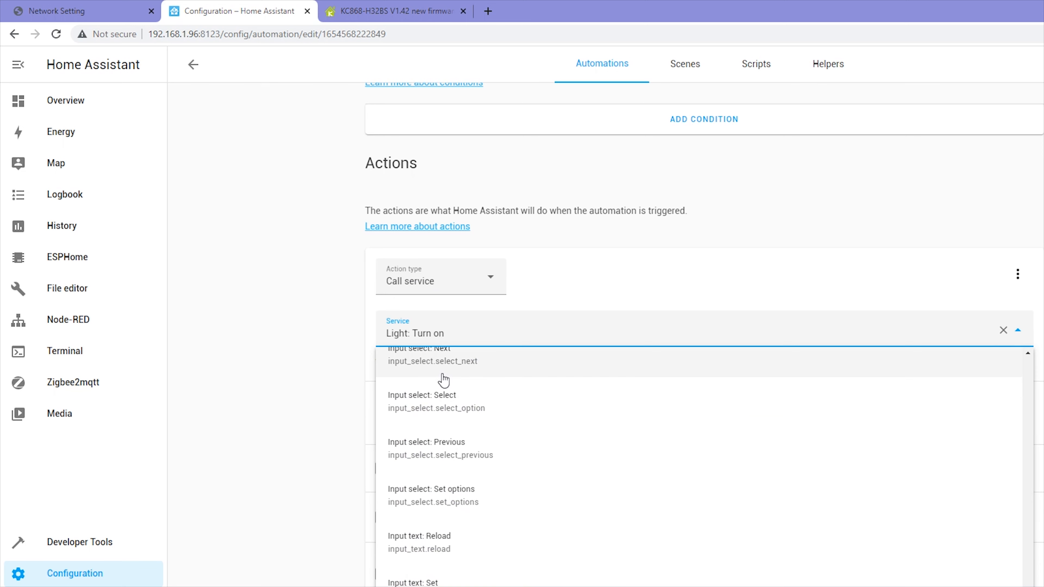
pyautogui.click(579, 284)
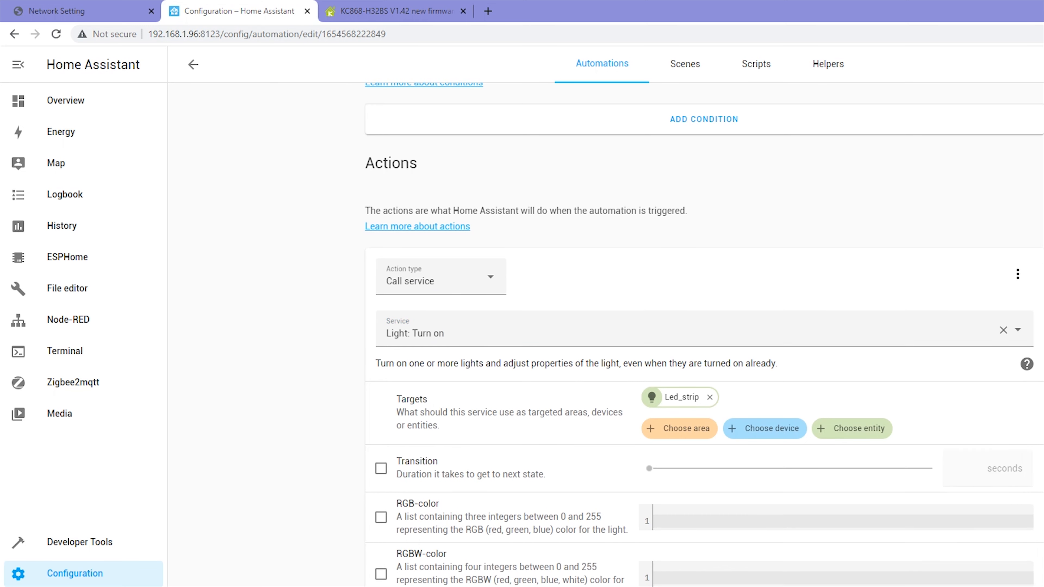